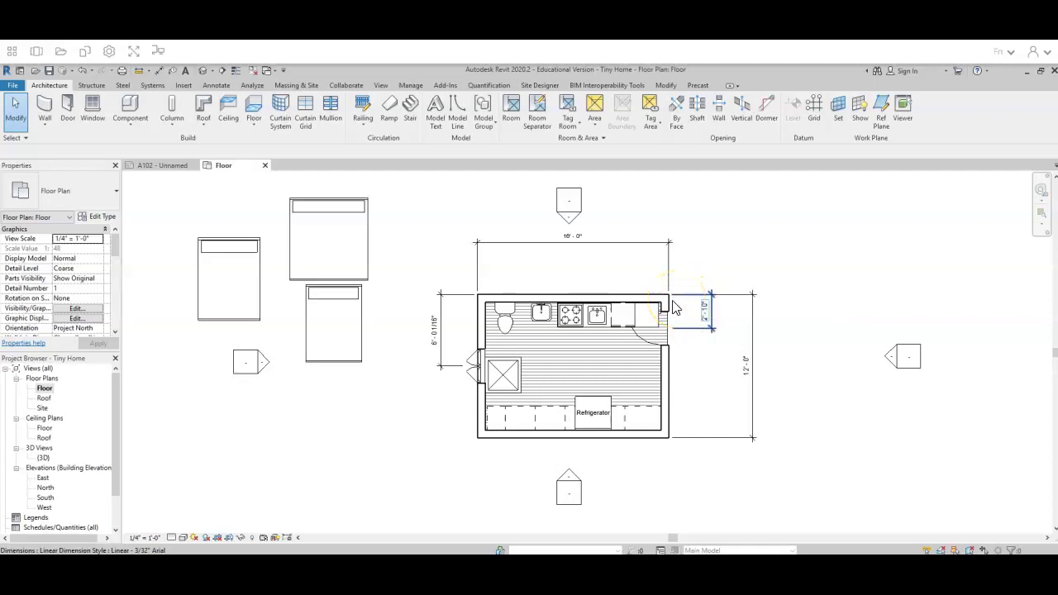
Lengthen the building to 33'-0" overall by moving the east end wall and the west end wall outward
{"action": "left_click", "coordinate": [662, 375]}
{"action": "left_click_drag", "start_coordinate": [664, 372], "coordinate": [792, 376]}
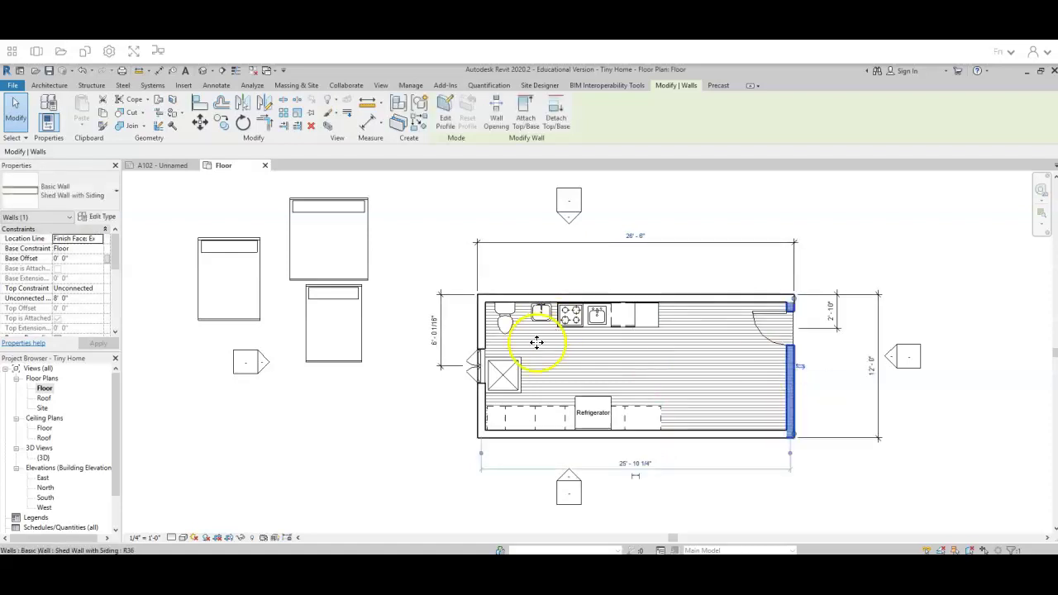
{"action": "left_click_drag", "start_coordinate": [485, 330], "coordinate": [404, 343]}
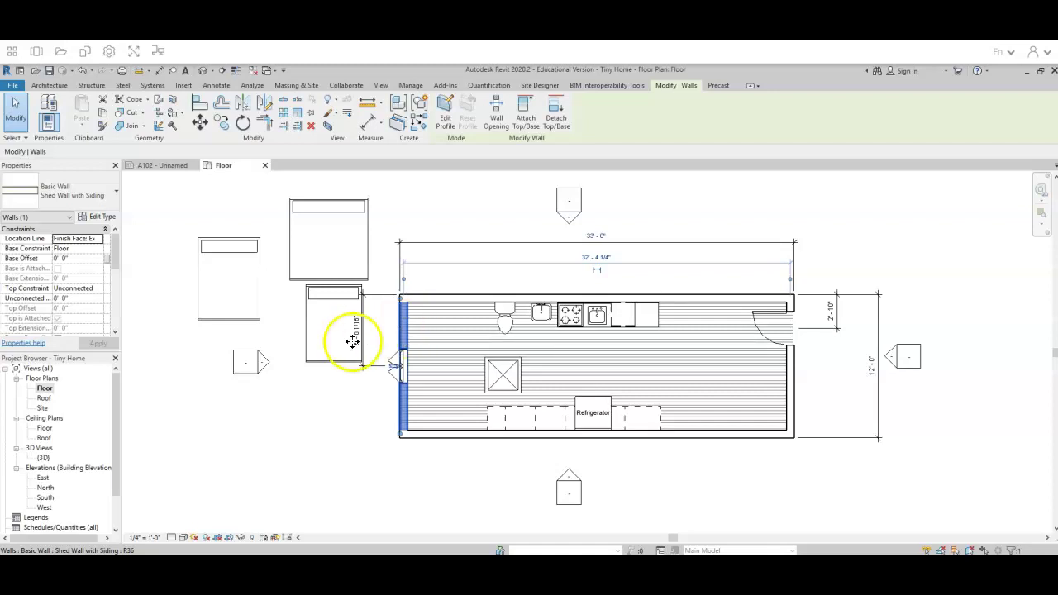
{"action": "left_click", "coordinate": [380, 338]}
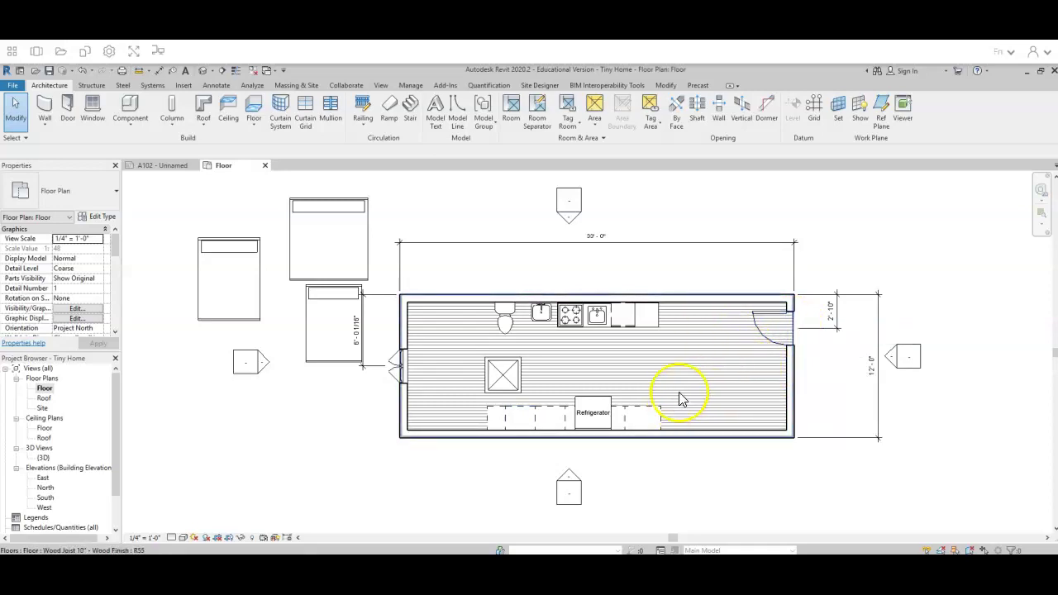
Move the medium kitchenette from the north wall to the east end of the south wall
{"action": "left_click", "coordinate": [628, 318]}
{"action": "left_click_drag", "start_coordinate": [614, 314], "coordinate": [751, 418], "text": "ctrl"}
{"action": "left_click", "coordinate": [733, 418]}
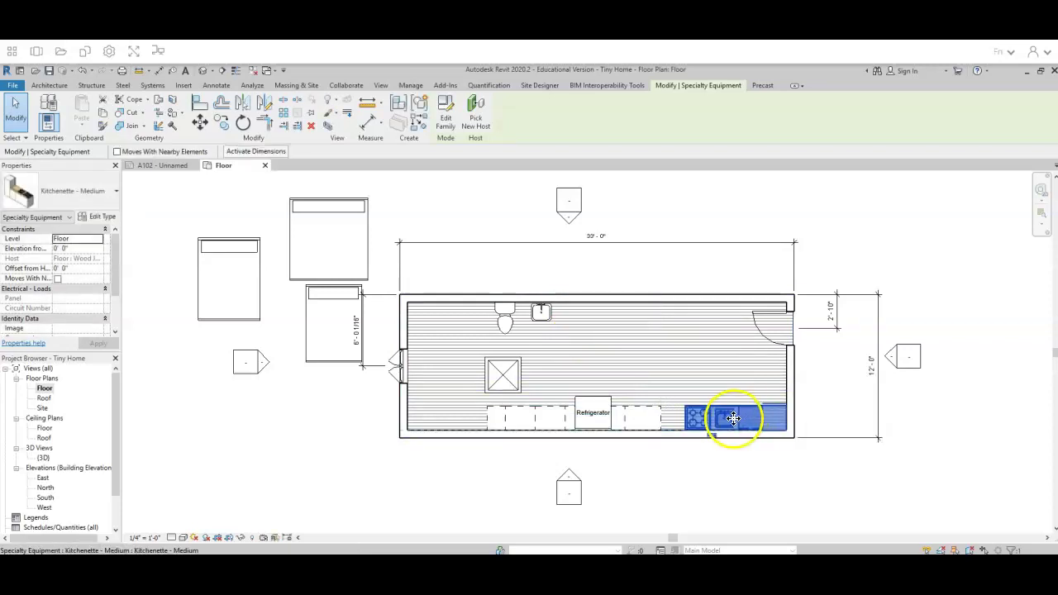
{"action": "left_click", "coordinate": [732, 418]}
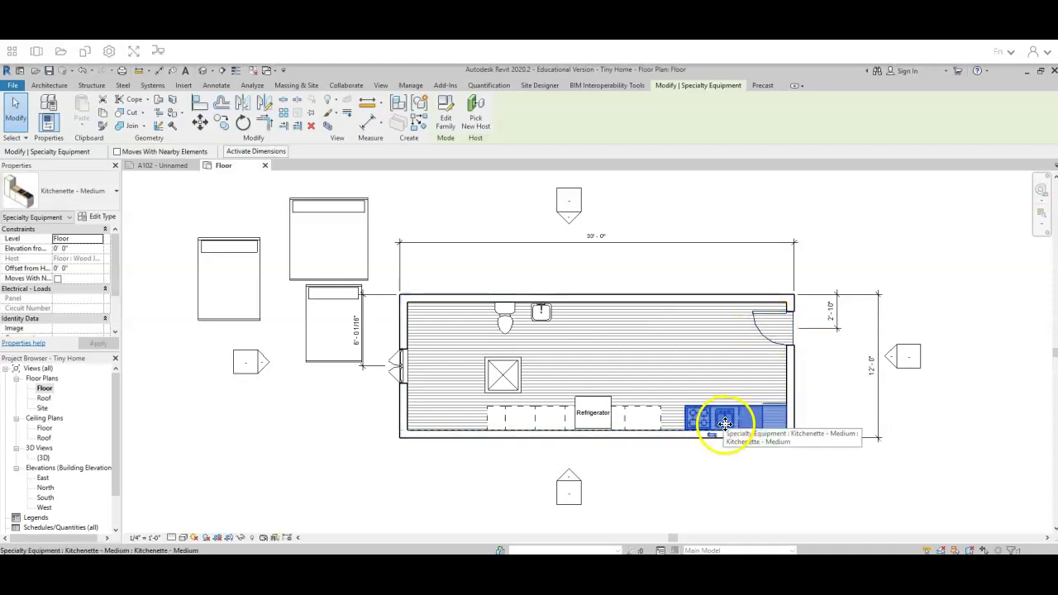
Rotate the kitchenette 180° and place it against the south wall, leaving a cabinet-width gap at the southeast corner
{"action": "left_click", "coordinate": [242, 124]}
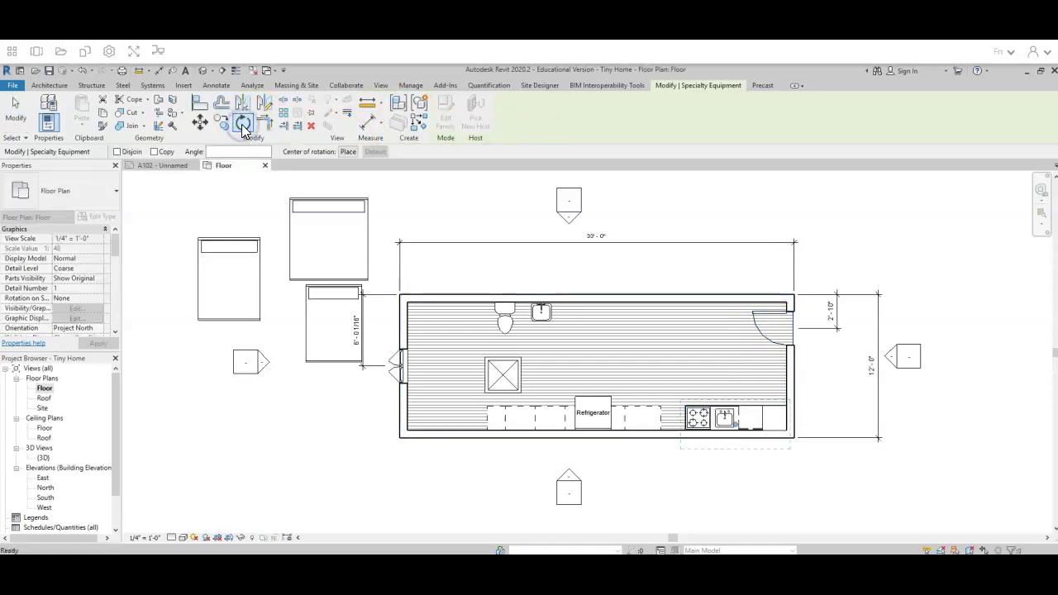
{"action": "left_click", "coordinate": [736, 267]}
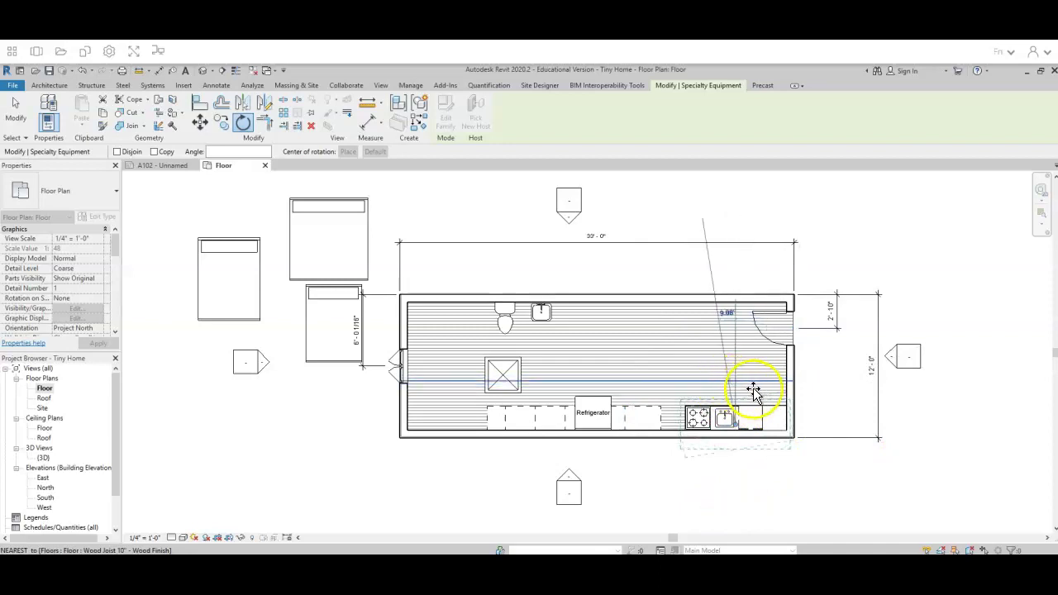
{"action": "left_click", "coordinate": [738, 485]}
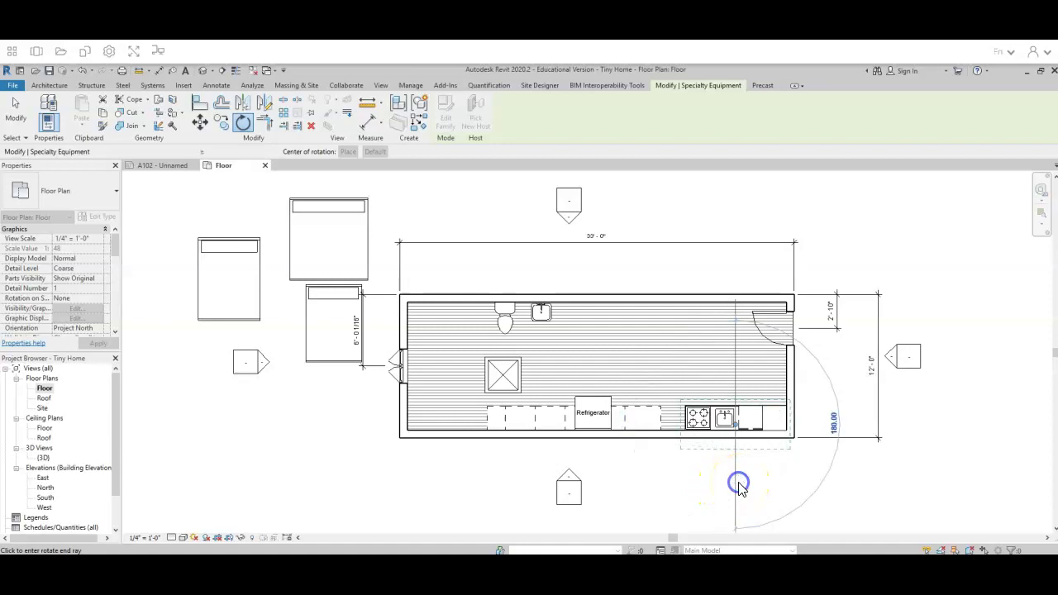
{"action": "left_click", "coordinate": [739, 463]}
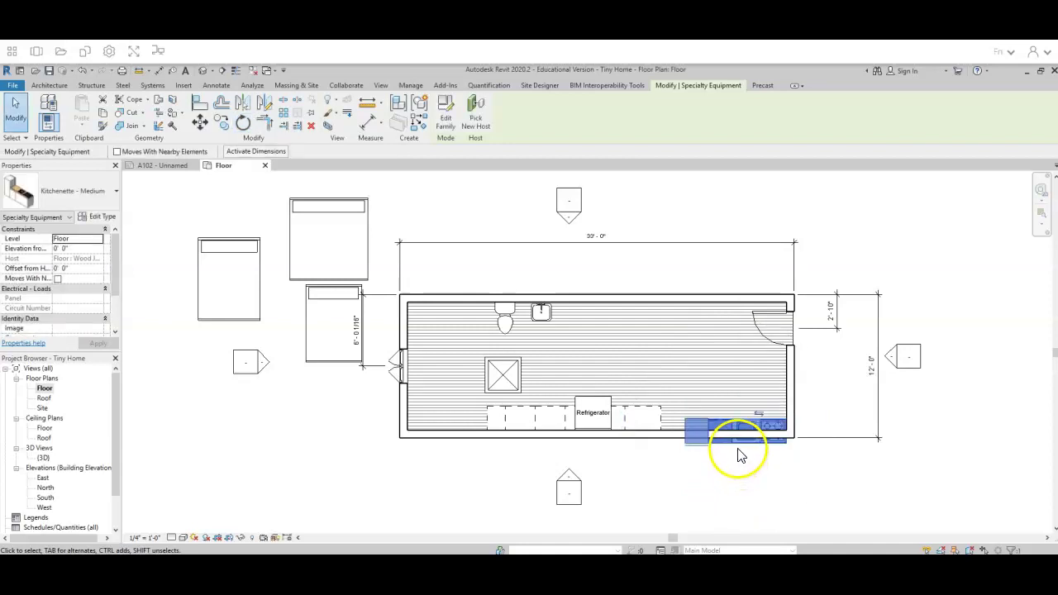
{"action": "left_click_drag", "start_coordinate": [738, 444], "coordinate": [736, 427]}
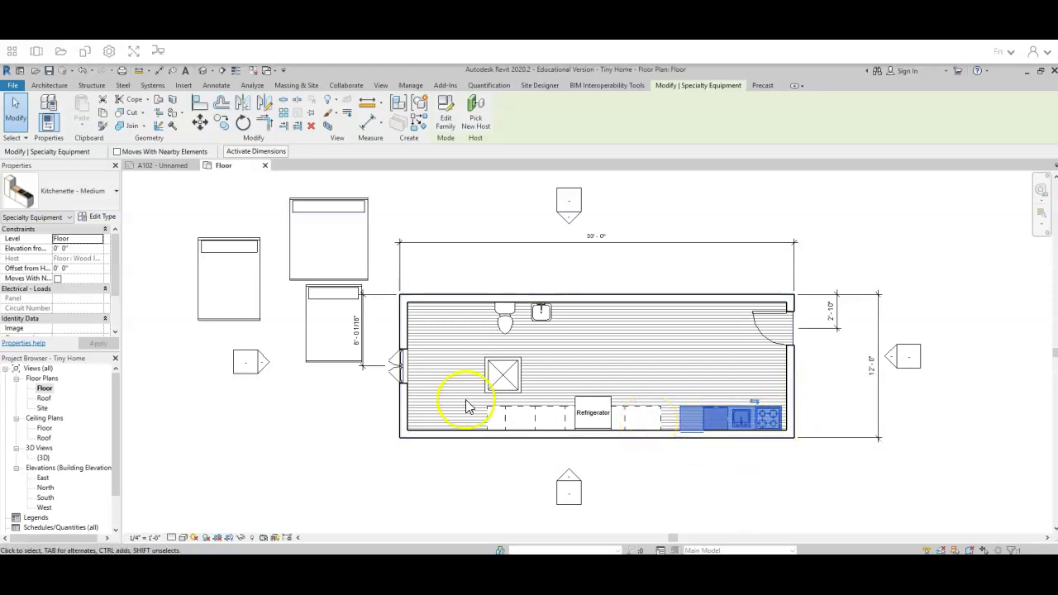
{"action": "left_click", "coordinate": [497, 419]}
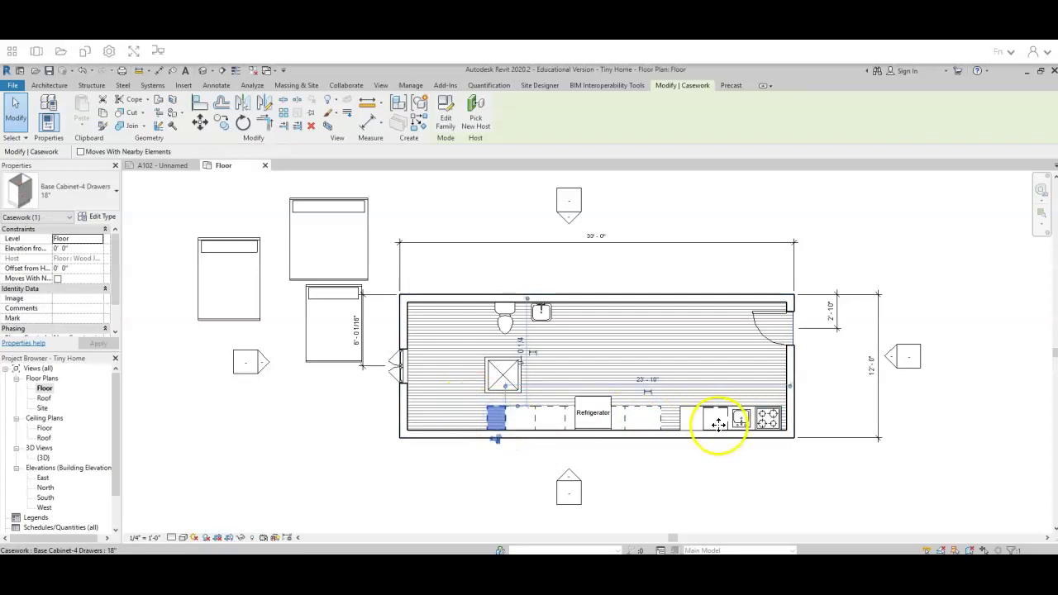
{"action": "left_click_drag", "start_coordinate": [716, 425], "coordinate": [698, 420]}
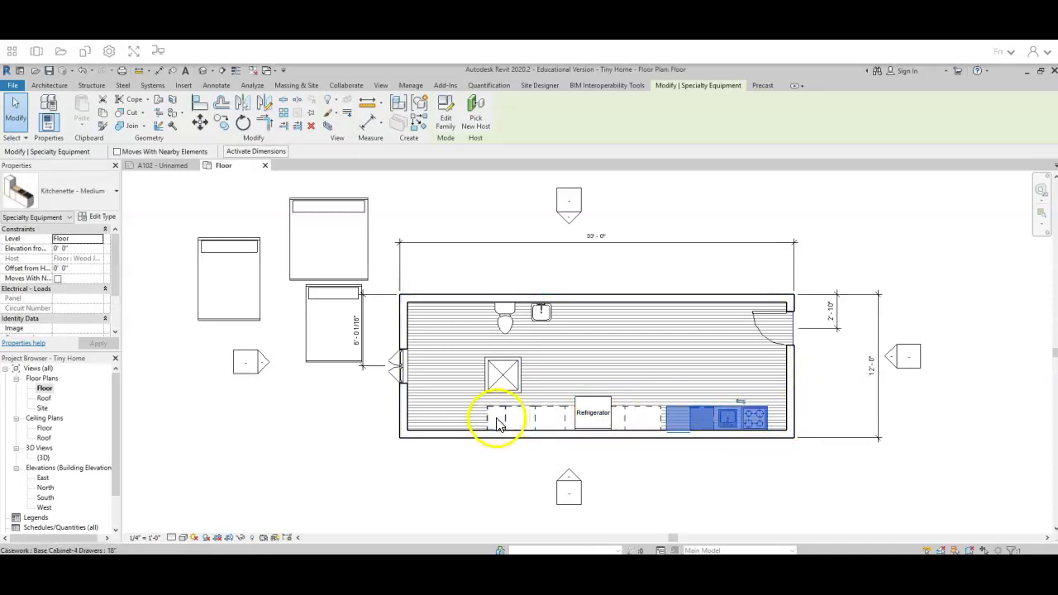
Delete the refrigerator from the row of base cabinets along the south wall
{"action": "left_click", "coordinate": [592, 423]}
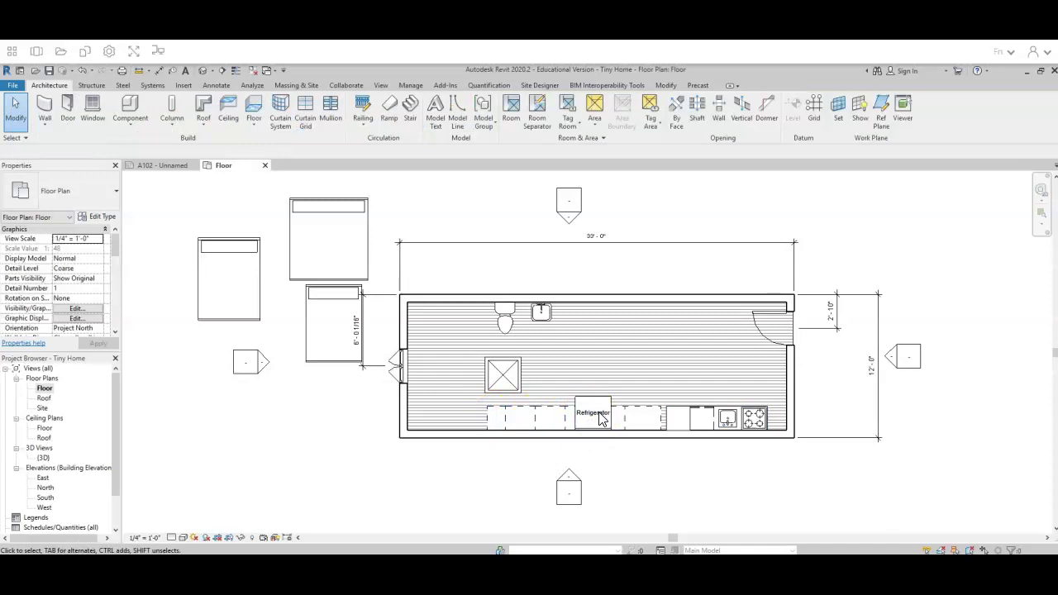
{"action": "left_click", "coordinate": [597, 405]}
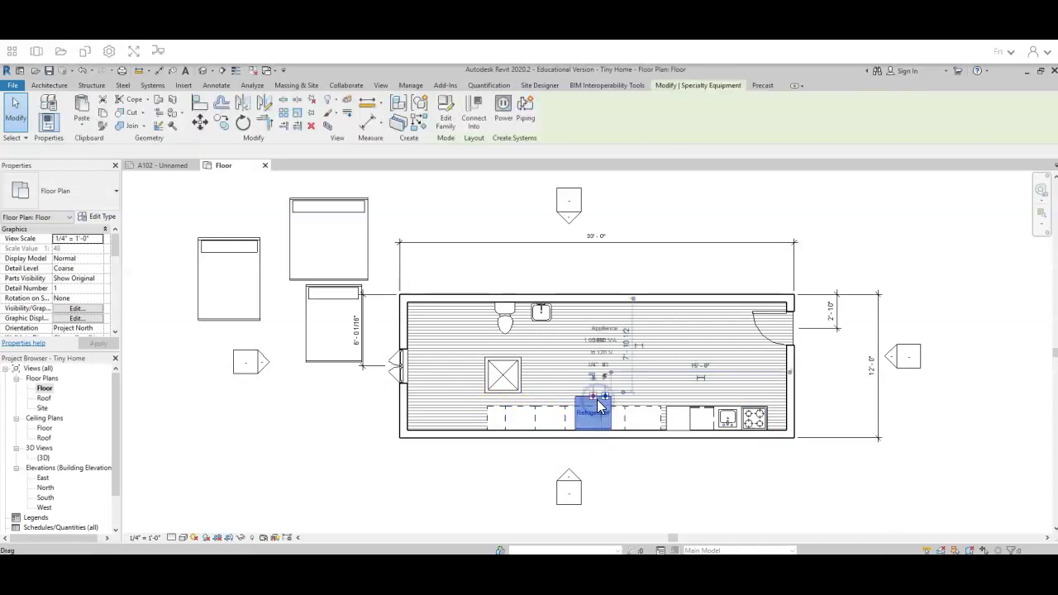
{"action": "key", "text": "Delete"}
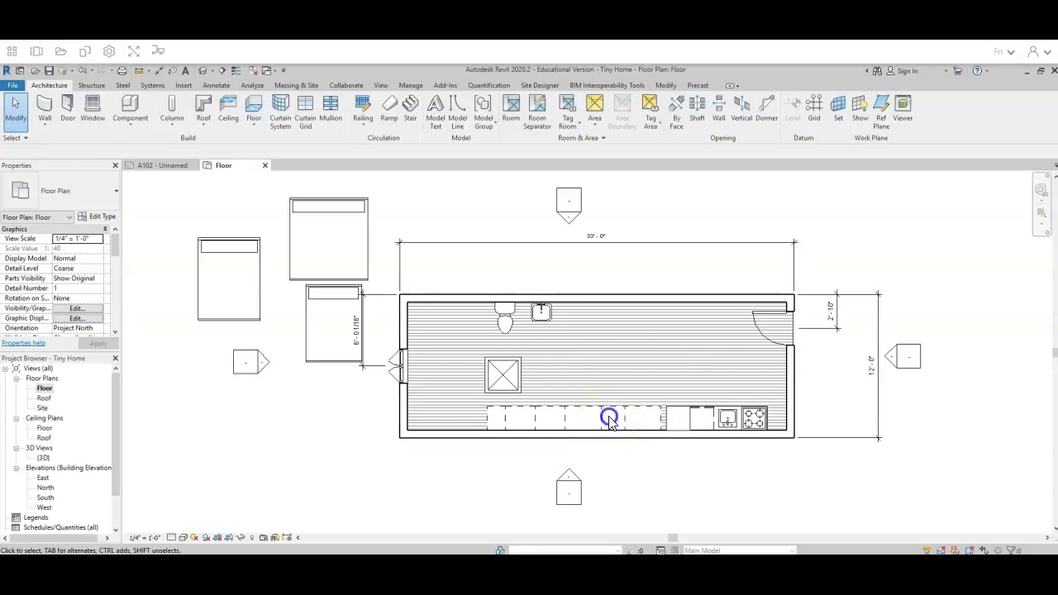
Move the 24" four-drawer base cabinet into the southeast corner between the stove and the east wall
{"action": "left_click", "coordinate": [612, 413]}
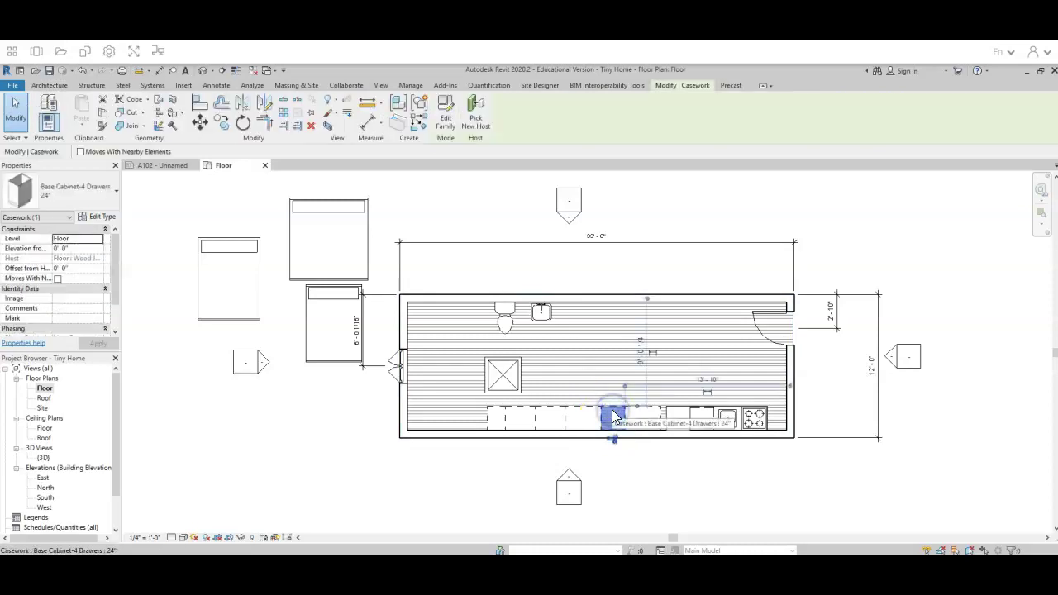
{"action": "left_click_drag", "start_coordinate": [617, 403], "coordinate": [774, 410]}
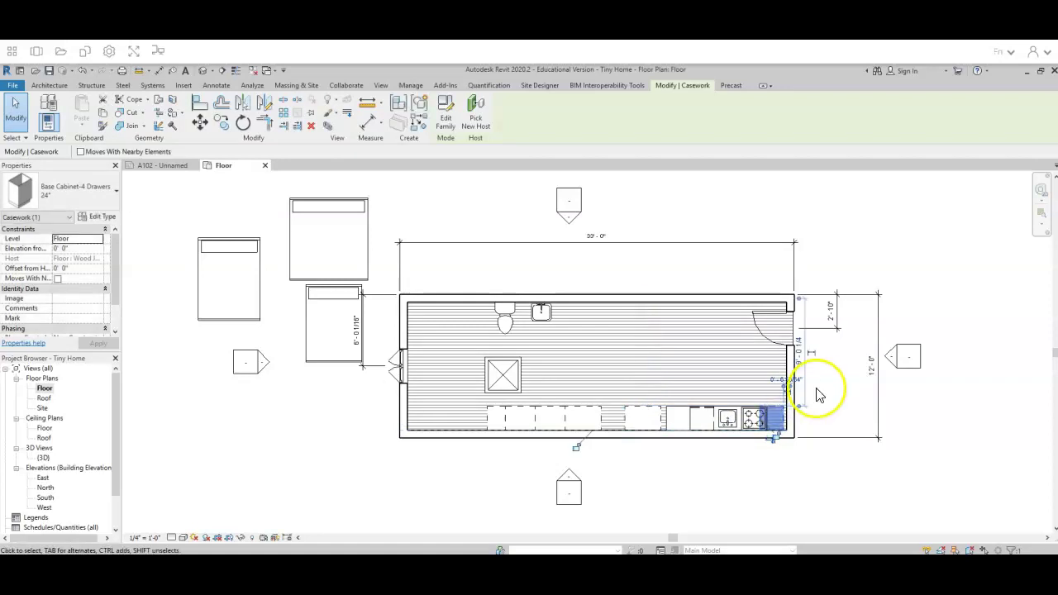
{"action": "key", "text": "Right"}
{"action": "key", "text": "Right"}
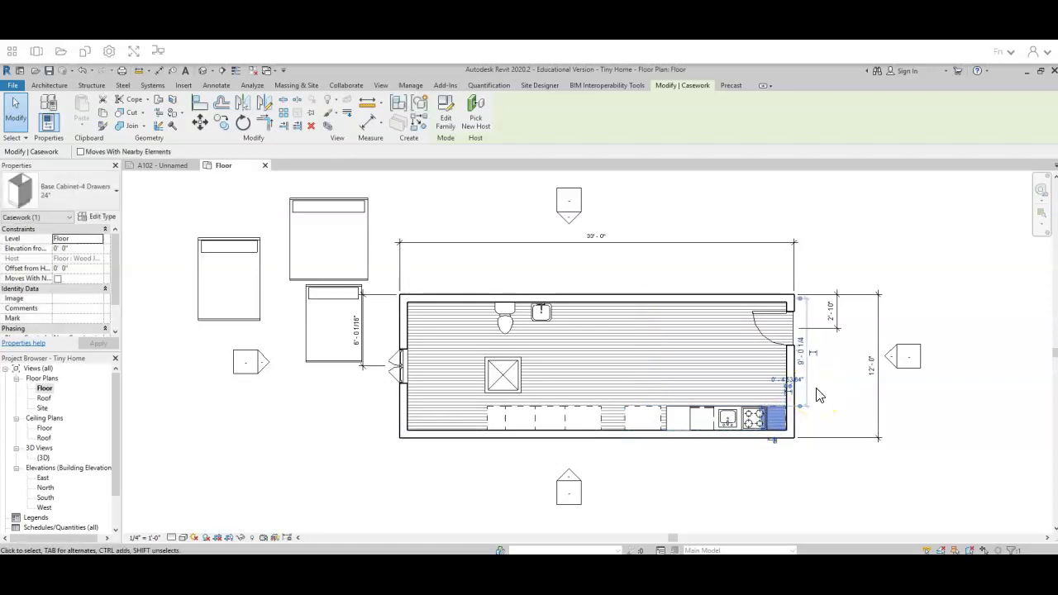
Nudge the kitchenette west until its stove end sits flush with the corner base cabinet
{"action": "left_click", "coordinate": [718, 424]}
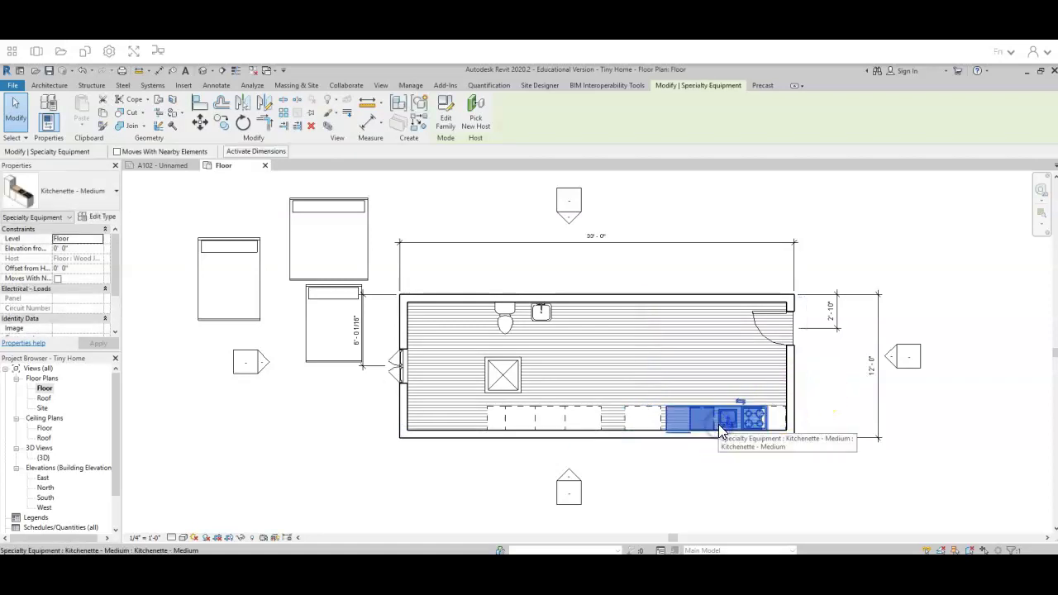
{"action": "key", "text": "Left"}
{"action": "key", "text": "Left"}
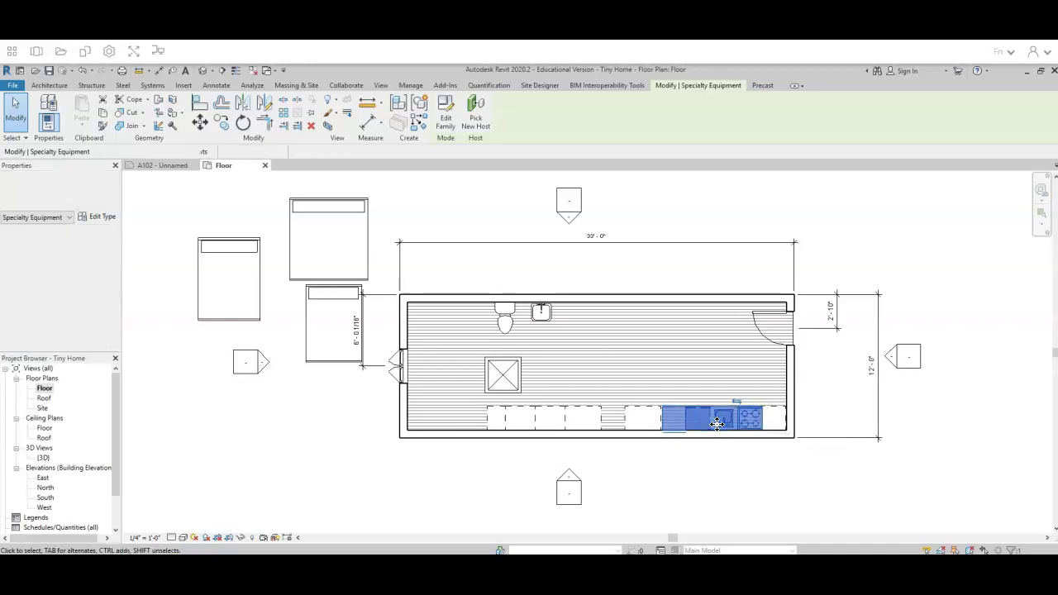
{"action": "key", "text": "Left"}
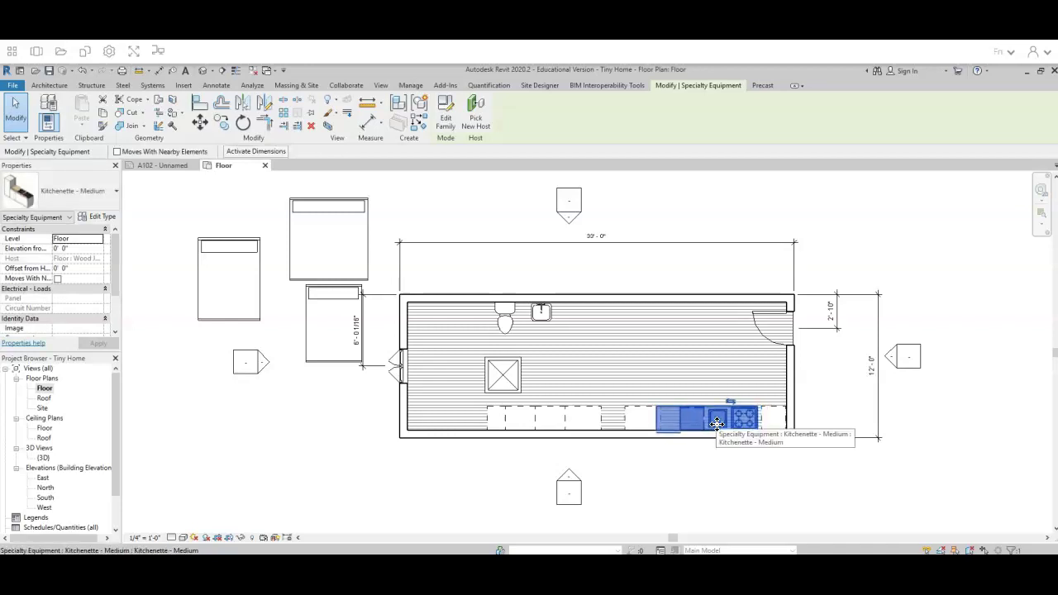
{"action": "key", "text": "Right"}
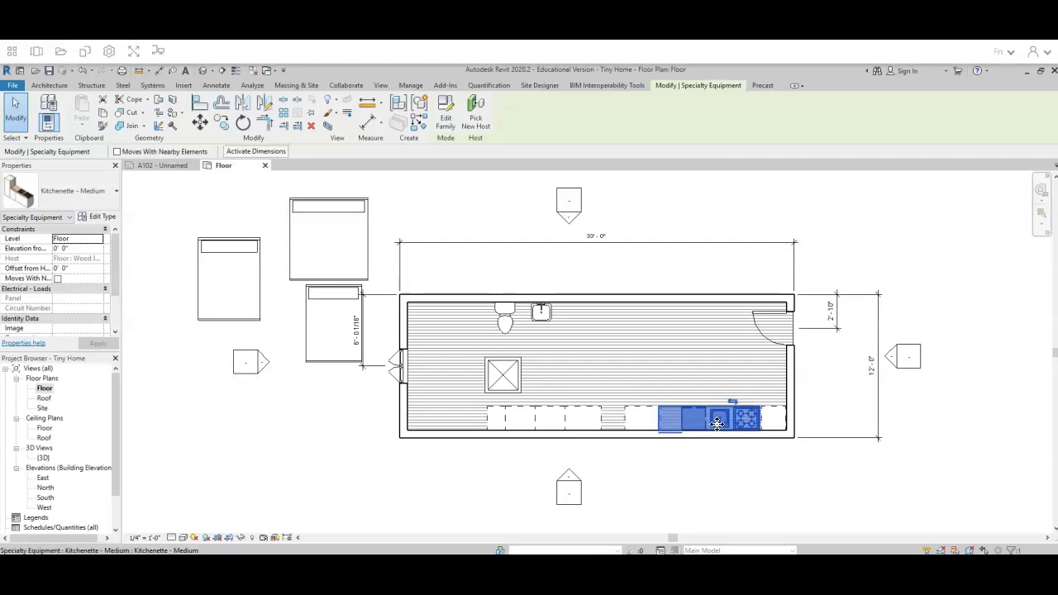
{"action": "key", "text": "Right"}
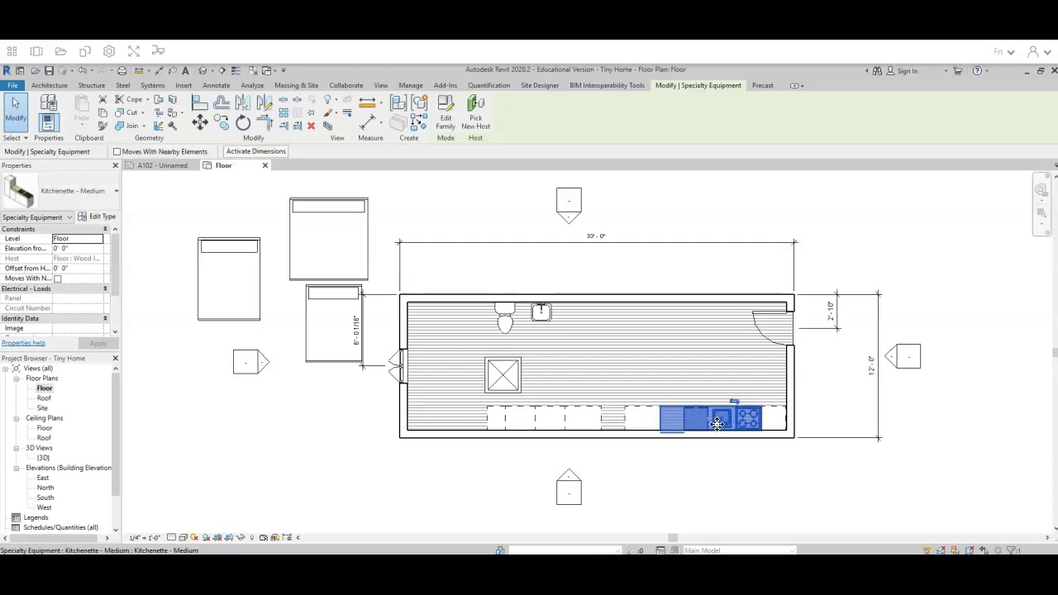
{"action": "left_click", "coordinate": [712, 508]}
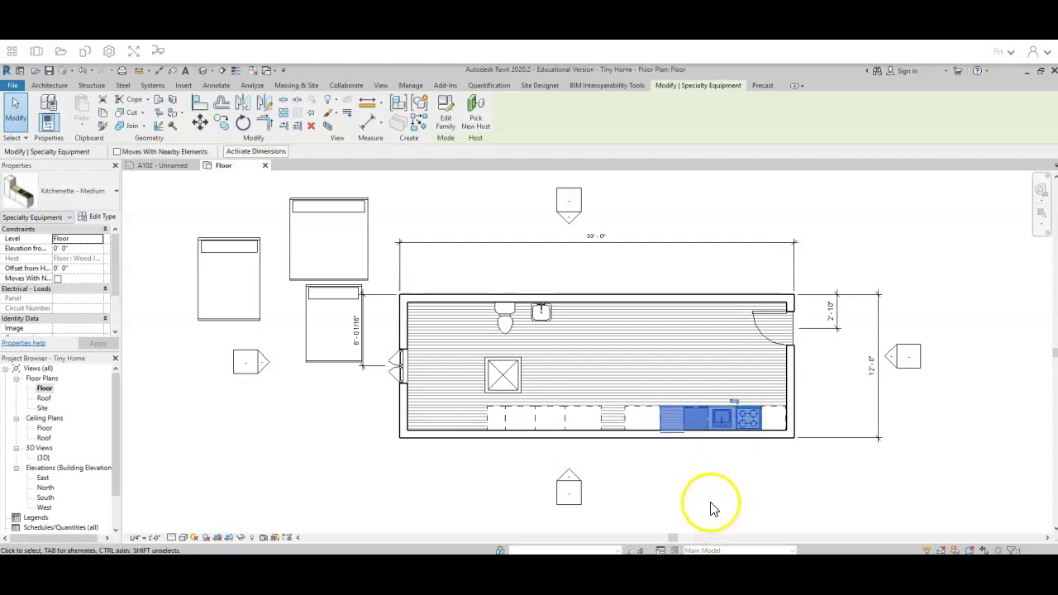
Delete the five leftover base cabinets along the south wall, west of the kitchenette
{"action": "left_click", "coordinate": [632, 418]}
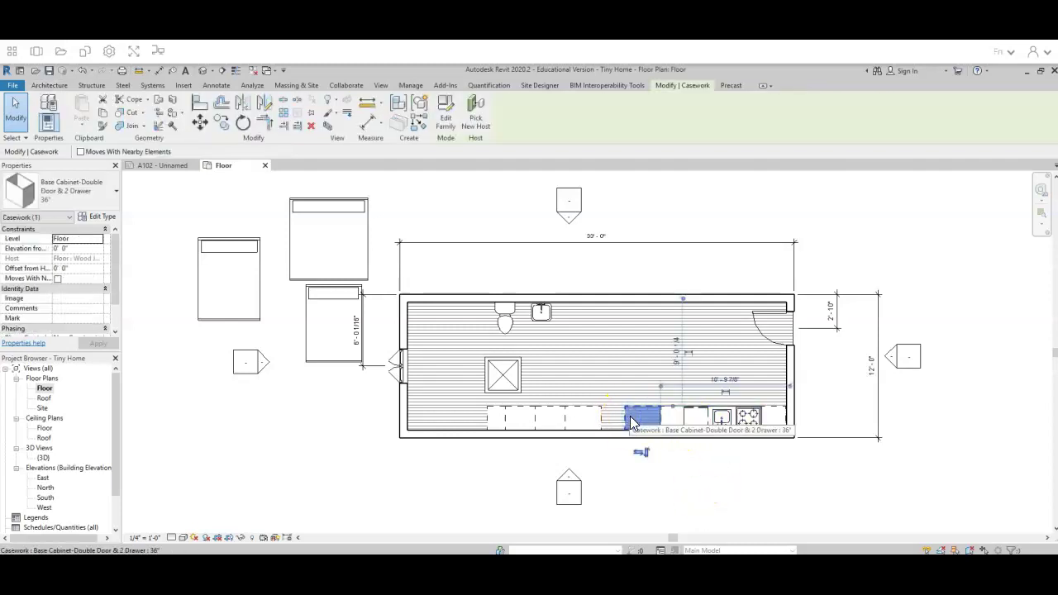
{"action": "key", "text": "Delete"}
{"action": "left_click", "coordinate": [581, 419]}
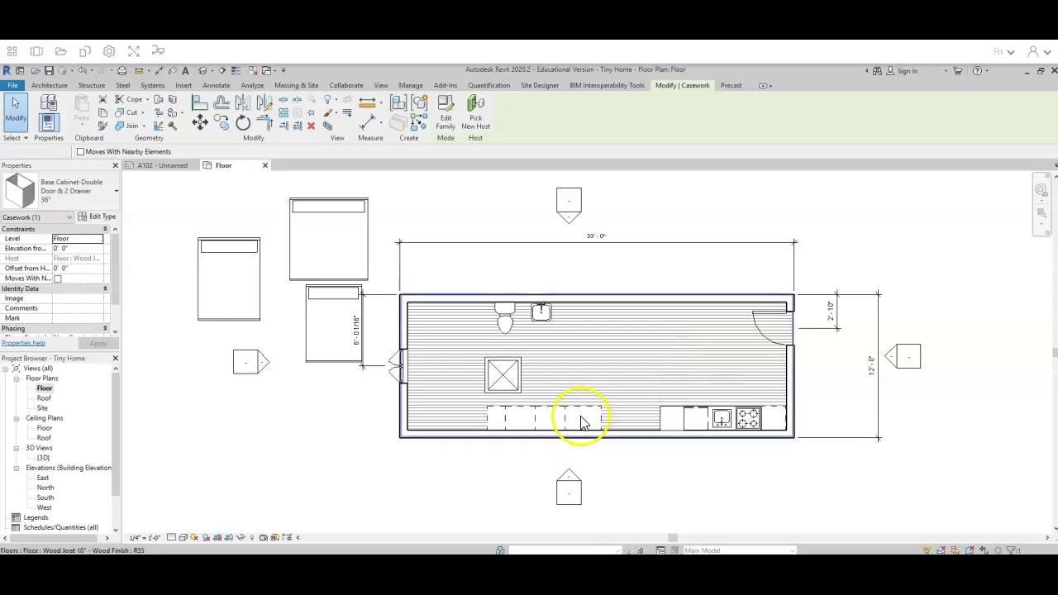
{"action": "key", "text": "Delete"}
{"action": "left_click", "coordinate": [538, 425]}
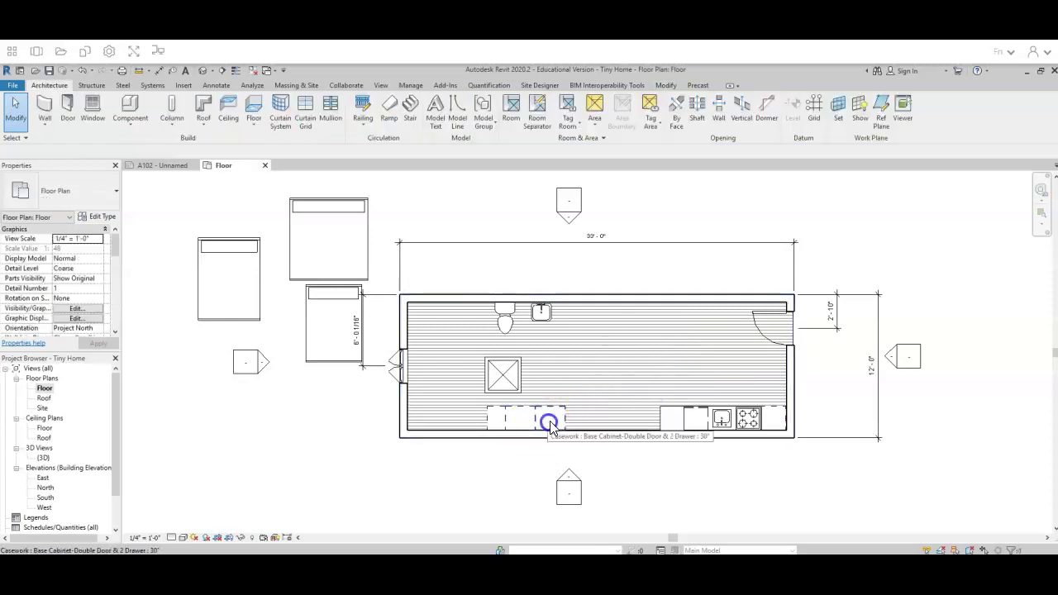
{"action": "key", "text": "Delete"}
{"action": "left_click", "coordinate": [528, 419]}
{"action": "key", "text": "Delete"}
{"action": "left_click", "coordinate": [493, 417]}
{"action": "key", "text": "Delete"}
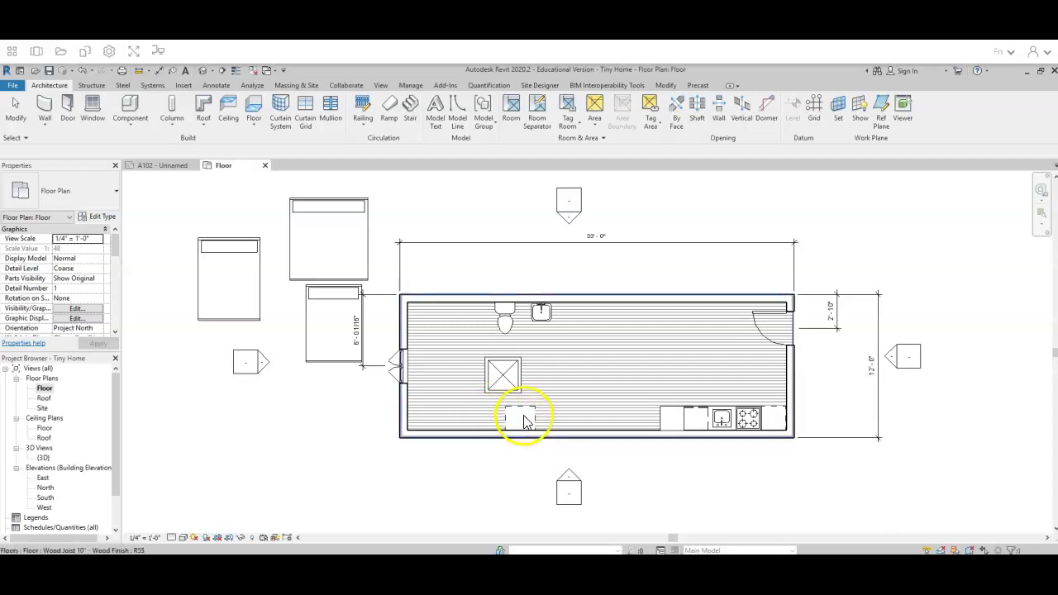
{"action": "left_click", "coordinate": [520, 419]}
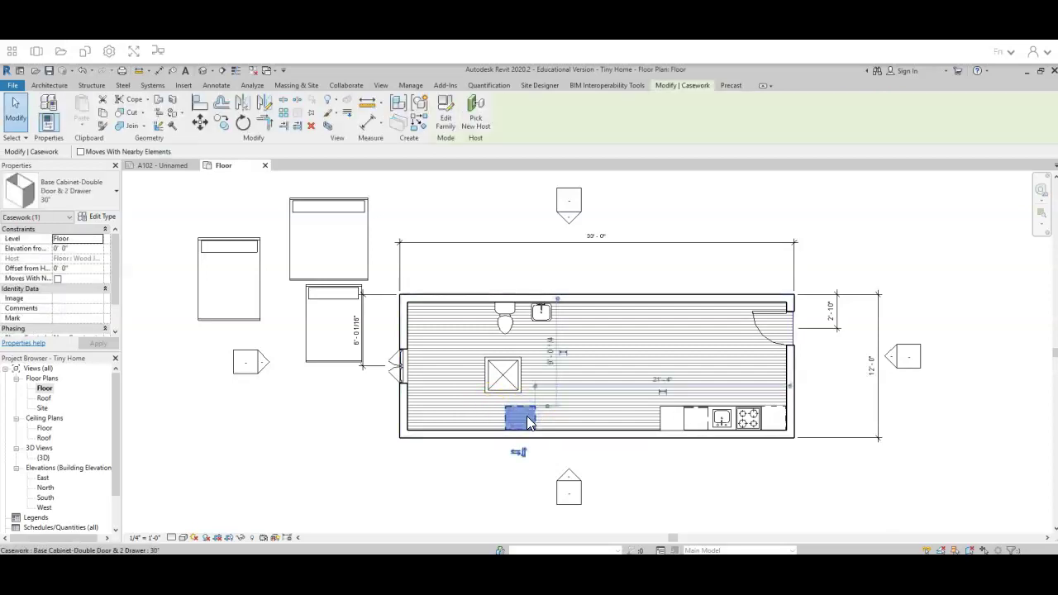
{"action": "key", "text": "Delete"}
{"action": "left_click", "coordinate": [599, 486]}
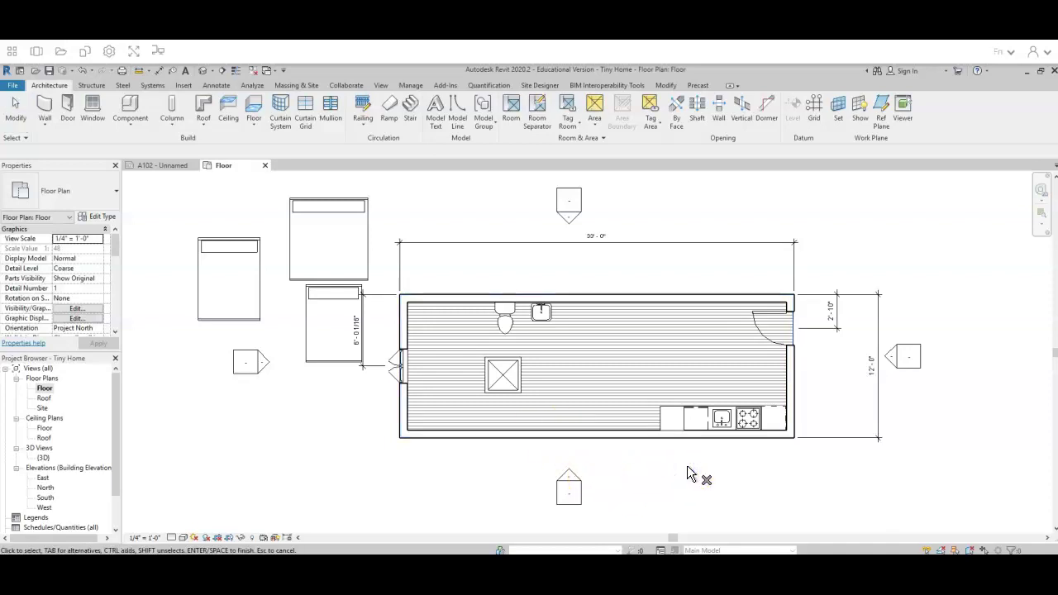
{"action": "left_click", "coordinate": [589, 463]}
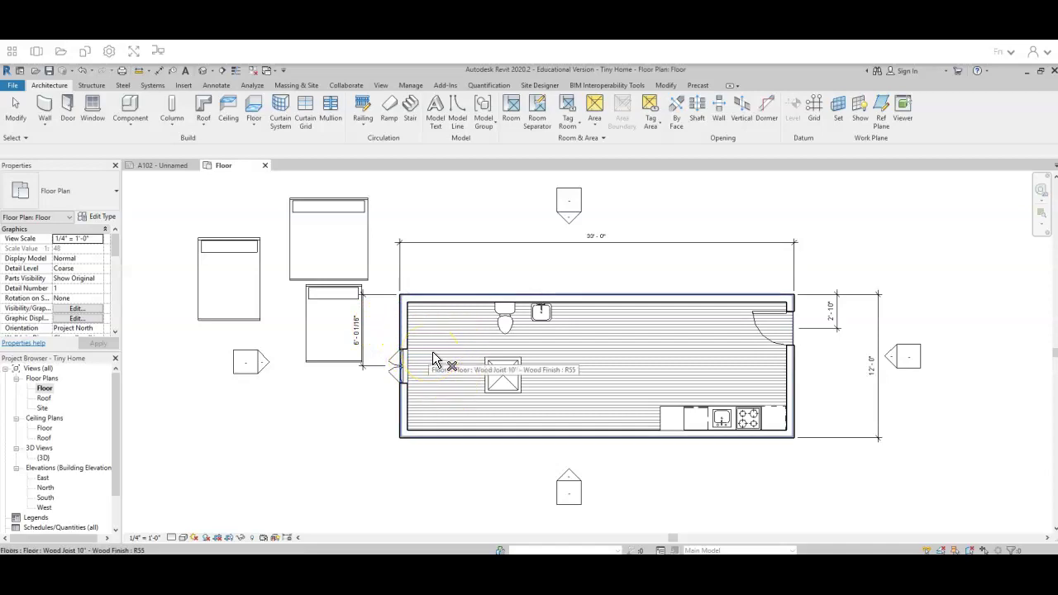
Delete the largest bed and the Double 56" x 78" bed lying outside the building to the west
{"action": "left_click", "coordinate": [399, 277]}
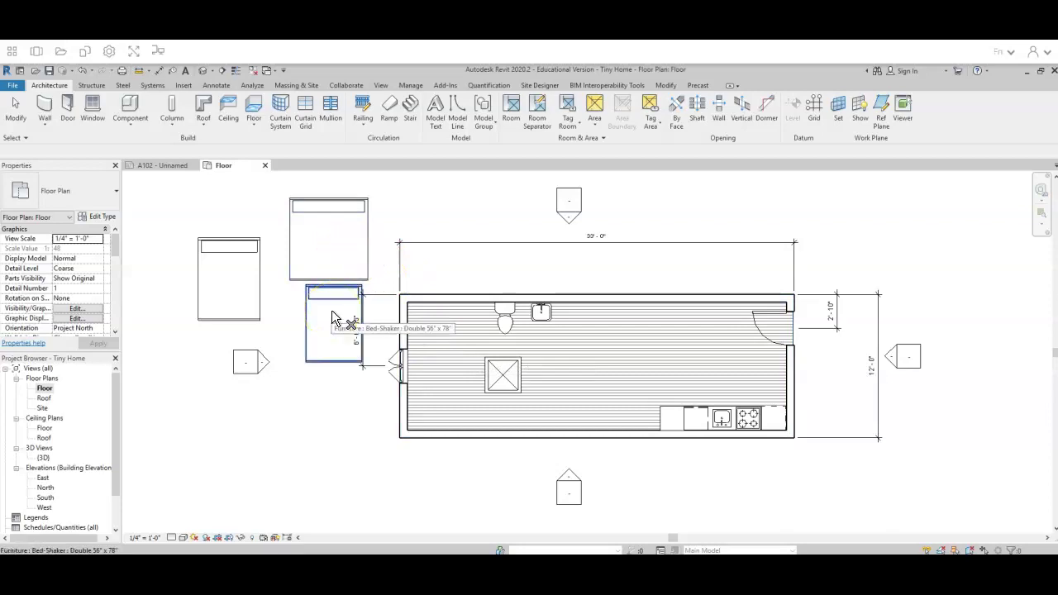
{"action": "left_click", "coordinate": [346, 255]}
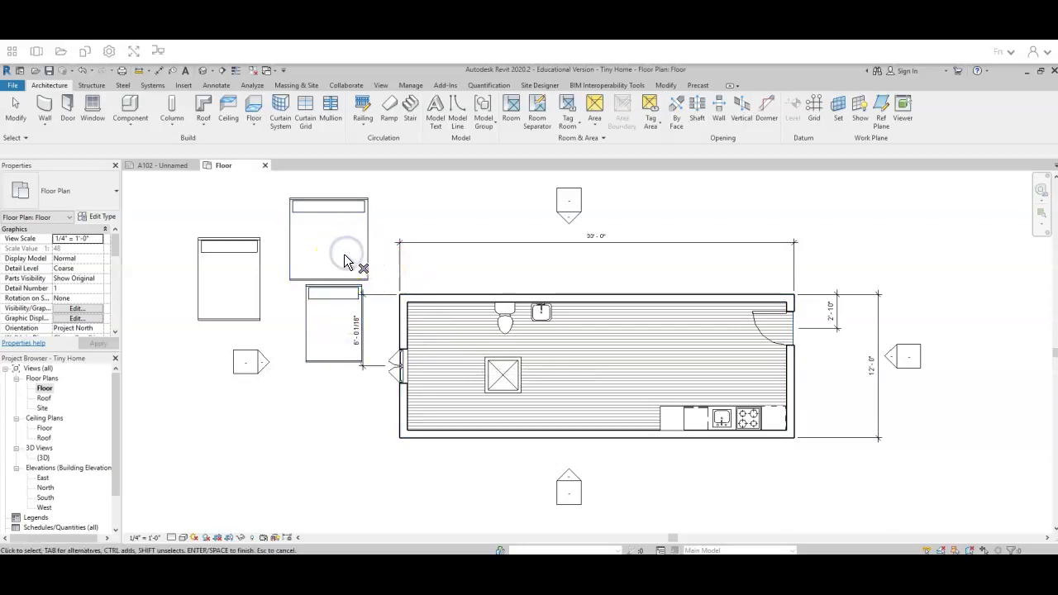
{"action": "left_click", "coordinate": [366, 214]}
{"action": "key", "text": "Delete"}
{"action": "left_click", "coordinate": [341, 300]}
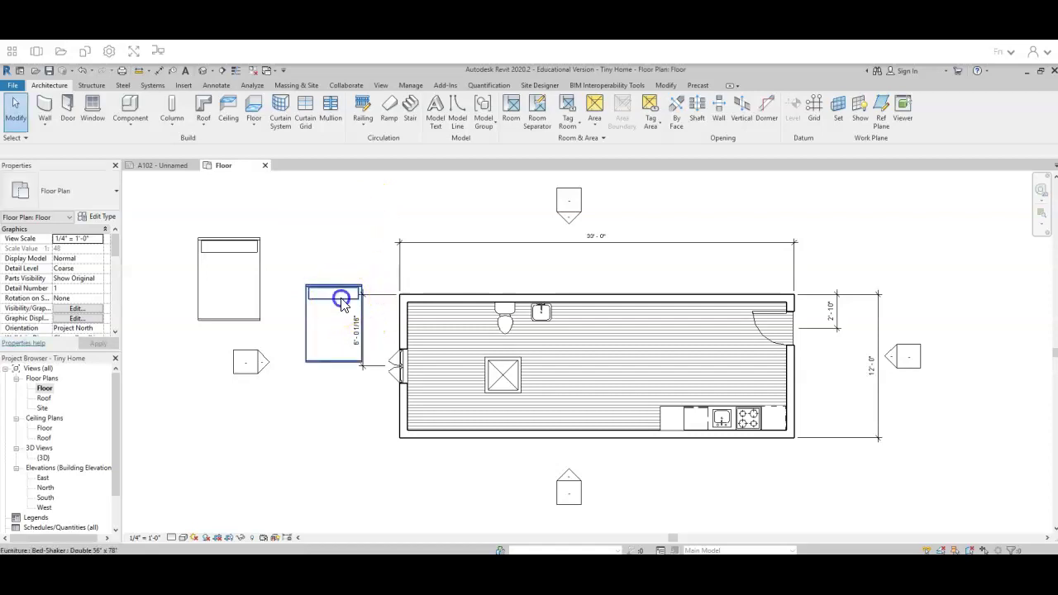
{"action": "key", "text": "Delete"}
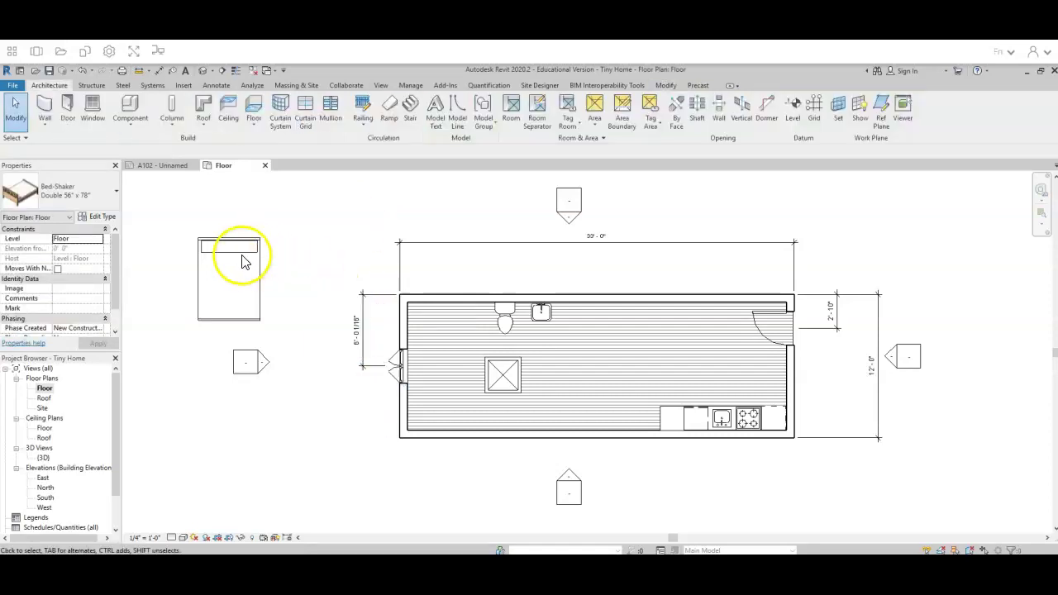
Move the Queen 62" x 83" bed from outside the building into its northwest corner
{"action": "left_click", "coordinate": [243, 260]}
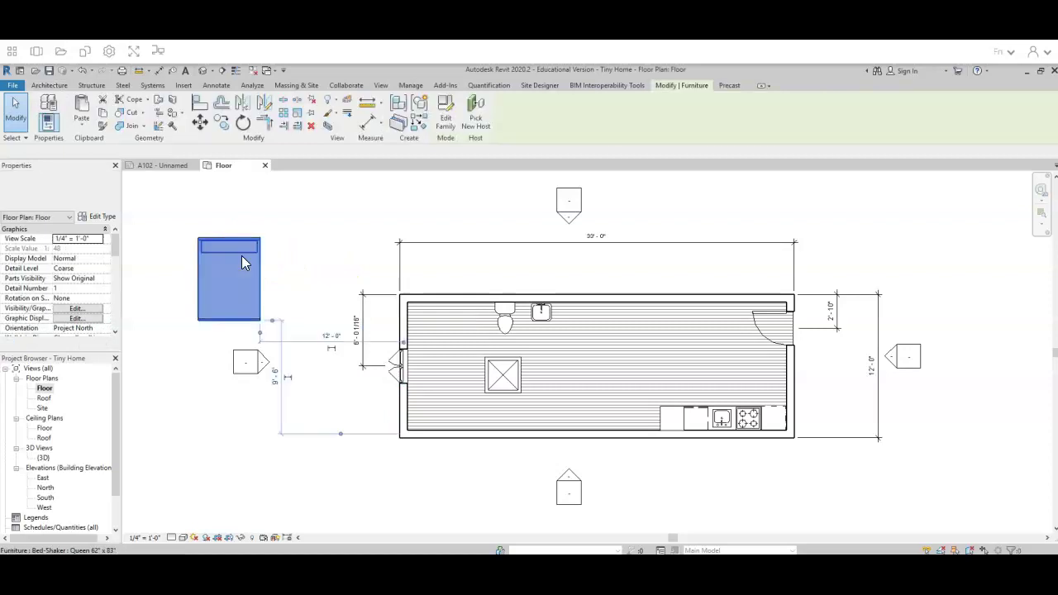
{"action": "left_click_drag", "start_coordinate": [241, 259], "coordinate": [462, 323]}
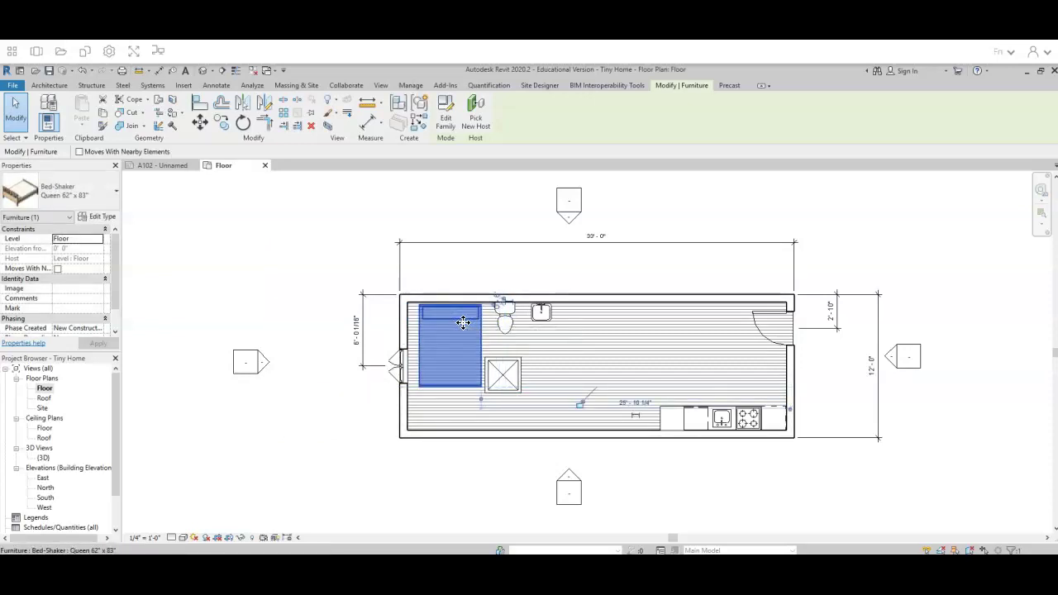
Shift the sink and toilet east along the north wall and set the shower stall against the south wall, west of the kitchenette
{"action": "left_click_drag", "start_coordinate": [514, 377], "coordinate": [558, 363]}
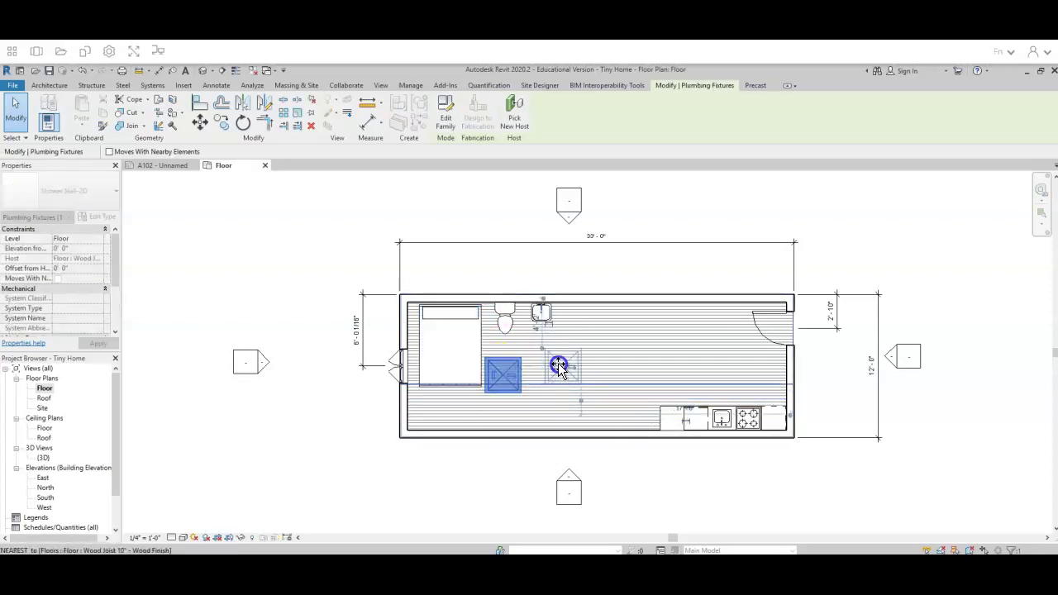
{"action": "left_click_drag", "start_coordinate": [544, 318], "coordinate": [605, 315]}
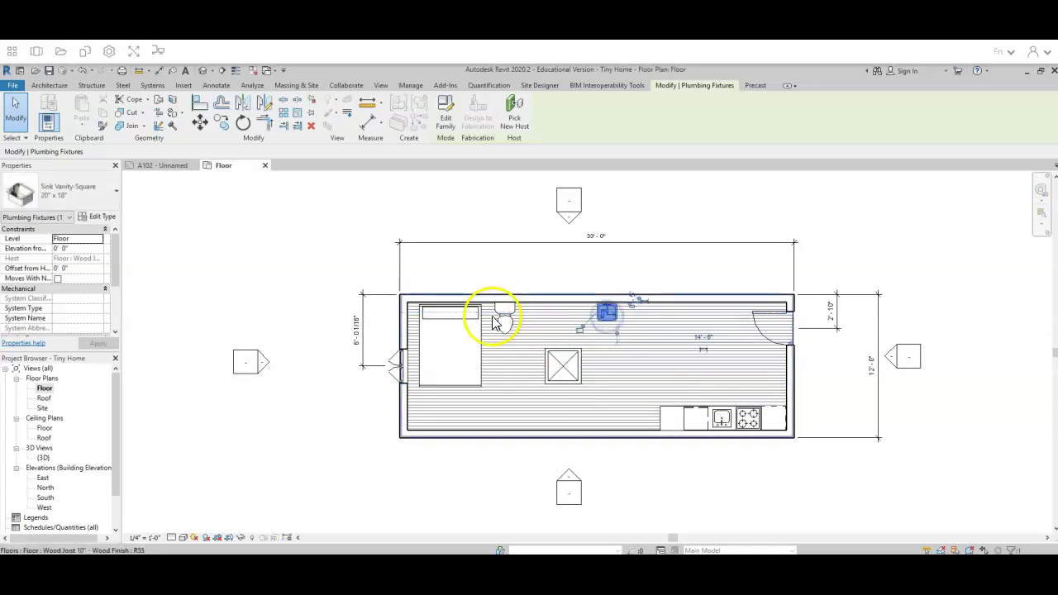
{"action": "left_click_drag", "start_coordinate": [506, 327], "coordinate": [655, 326]}
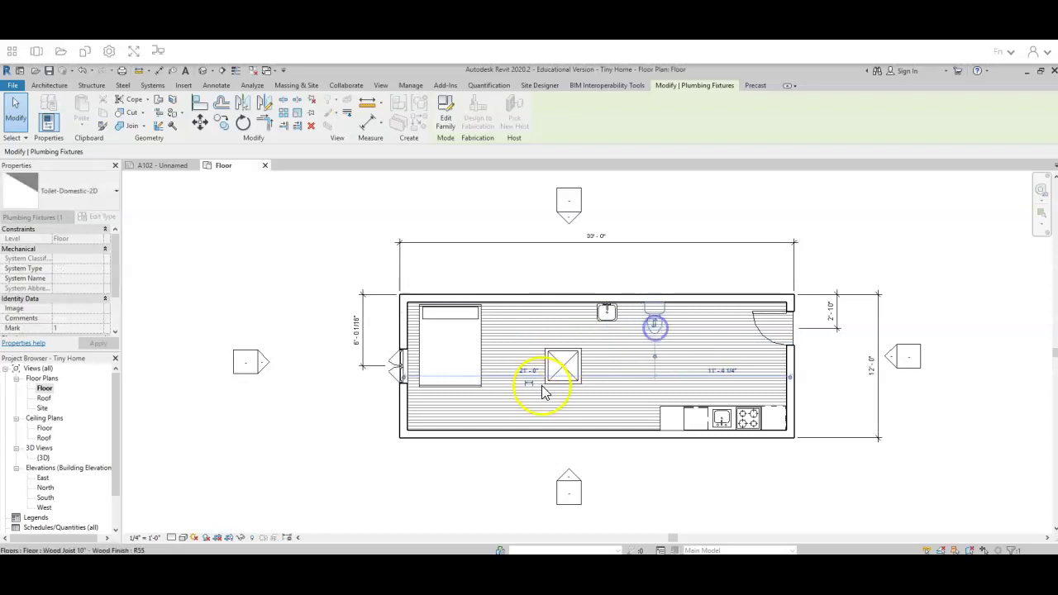
{"action": "left_click_drag", "start_coordinate": [562, 368], "coordinate": [528, 421]}
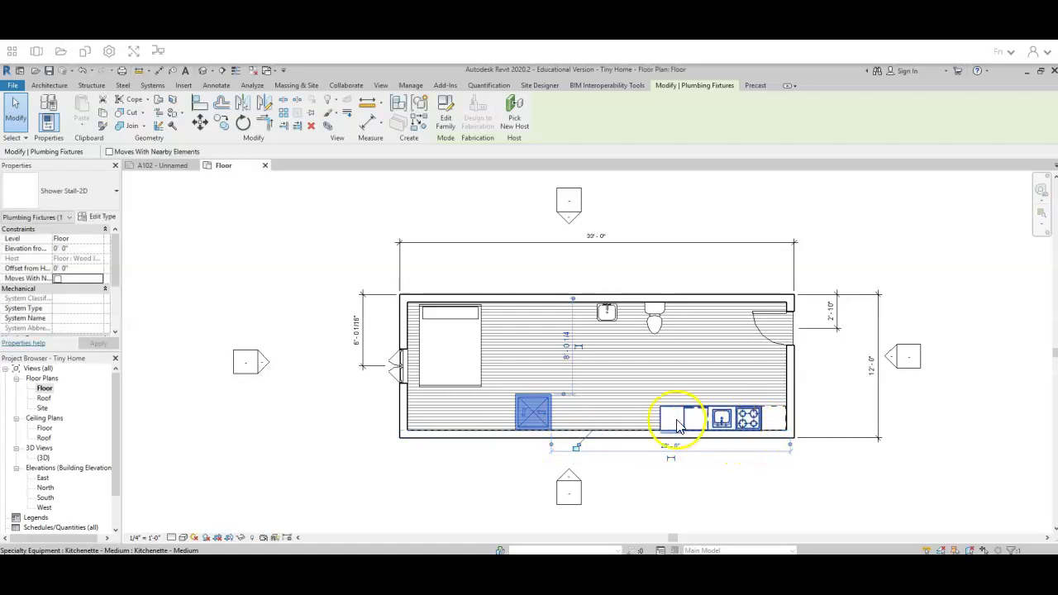
Move the toilet along the north wall to the west side of the sink
{"action": "left_click", "coordinate": [605, 321]}
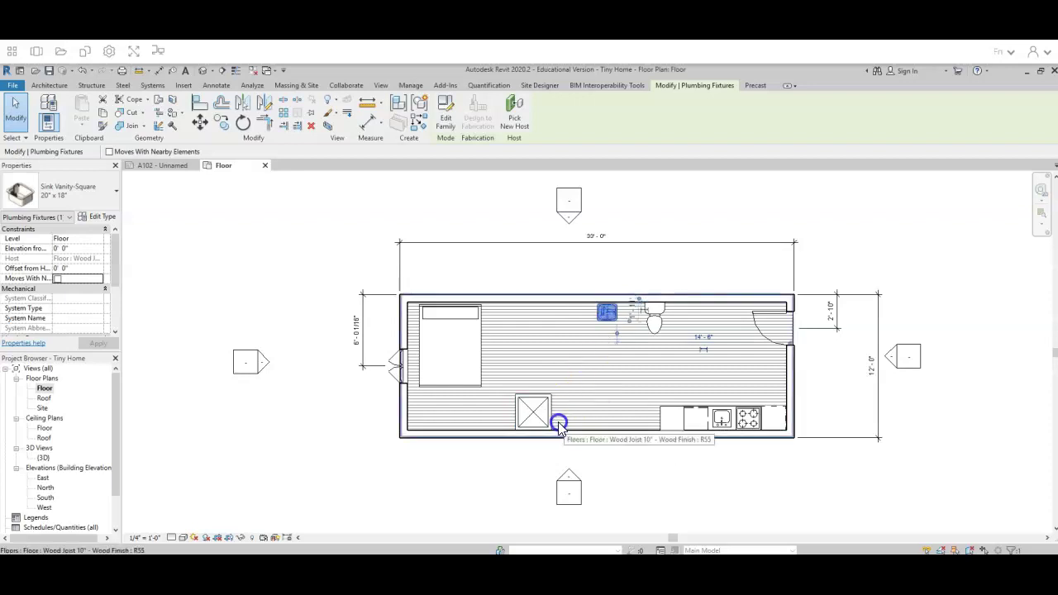
{"action": "left_click_drag", "start_coordinate": [638, 310], "coordinate": [576, 415]}
{"action": "left_click", "coordinate": [582, 324]}
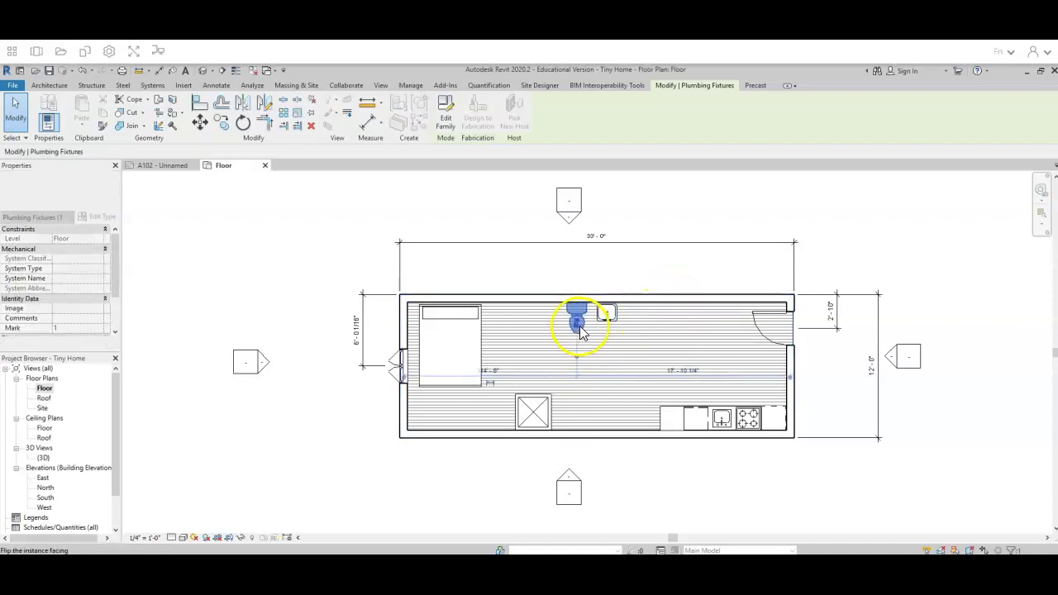
{"action": "key", "text": "space"}
{"action": "left_click_drag", "start_coordinate": [583, 276], "coordinate": [630, 353]}
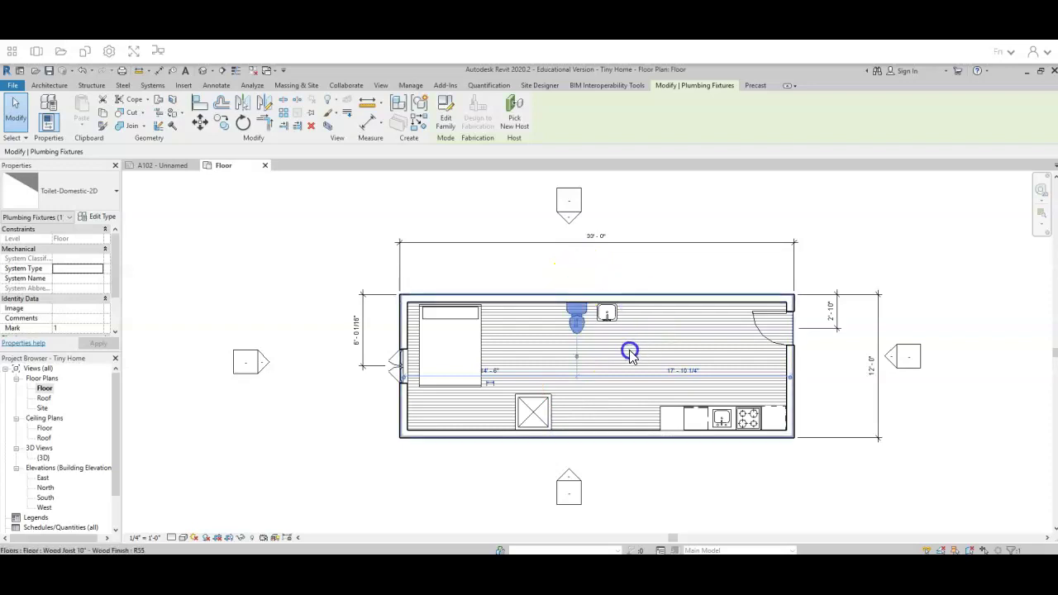
Flip the toilet to the outer side of the north wall and cancel the accidental move of that wall
{"action": "left_click", "coordinate": [576, 322]}
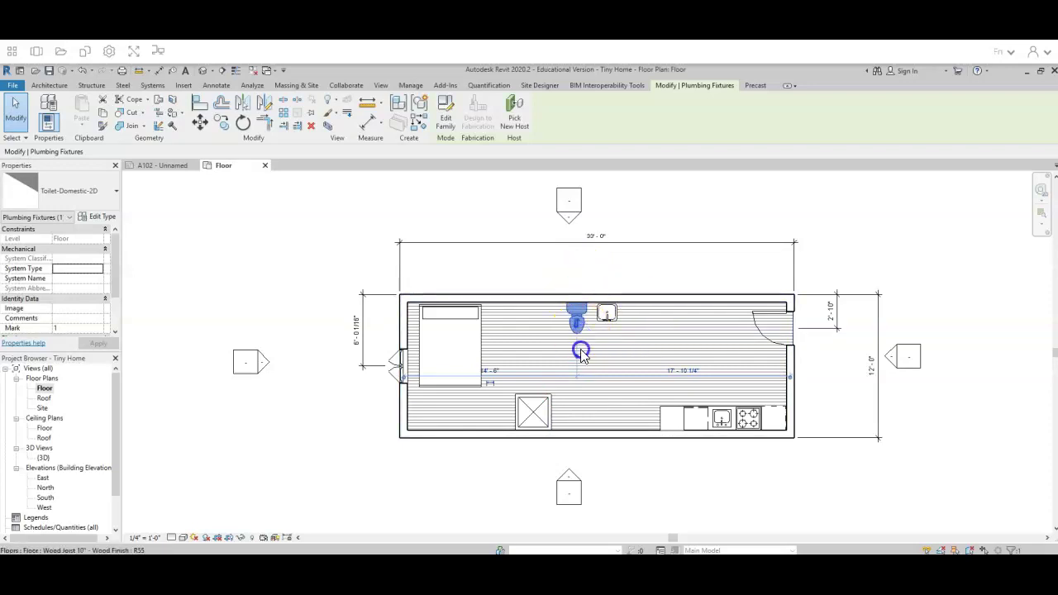
{"action": "key", "text": "space"}
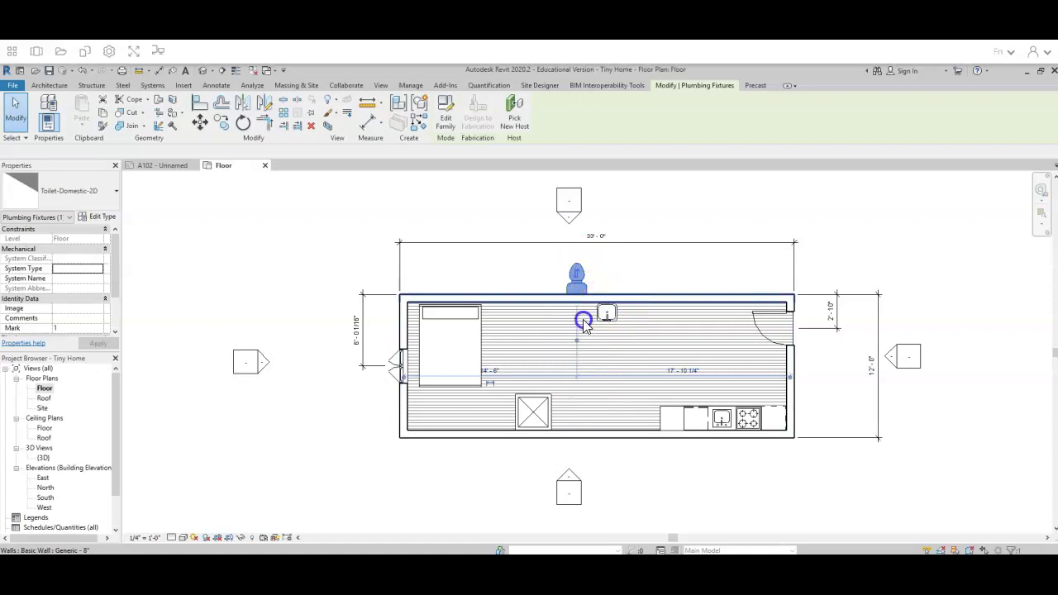
{"action": "left_click_drag", "start_coordinate": [584, 319], "coordinate": [557, 378]}
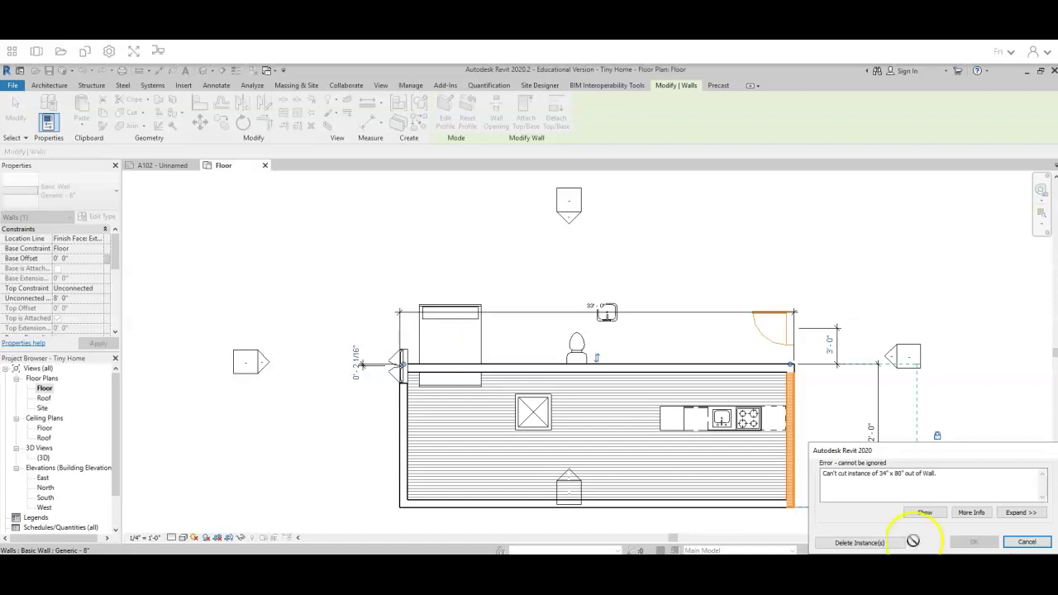
{"action": "left_click", "coordinate": [1027, 542]}
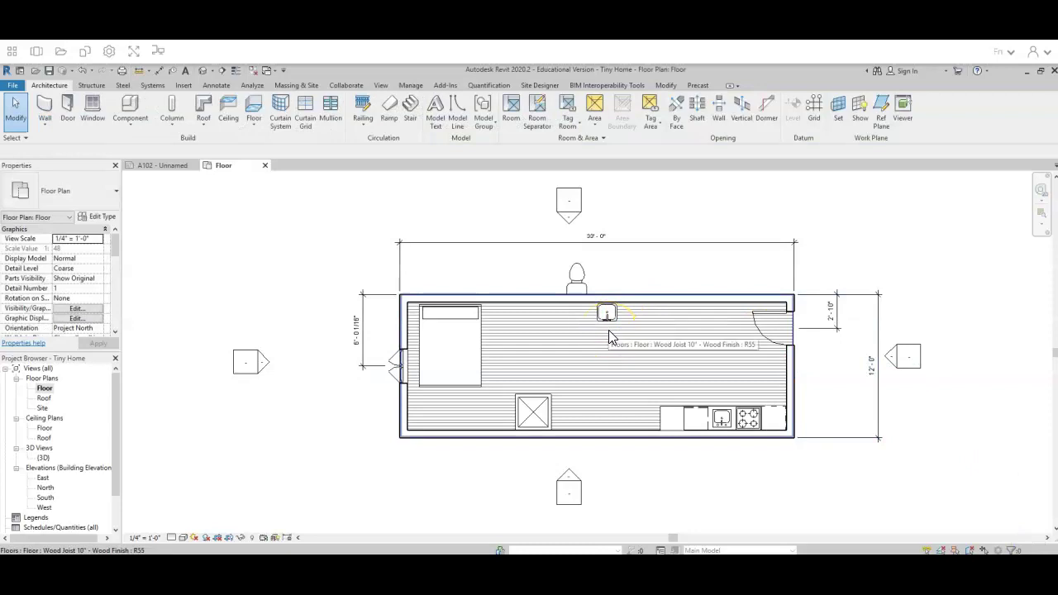
Save the project
{"action": "left_click", "coordinate": [52, 73]}
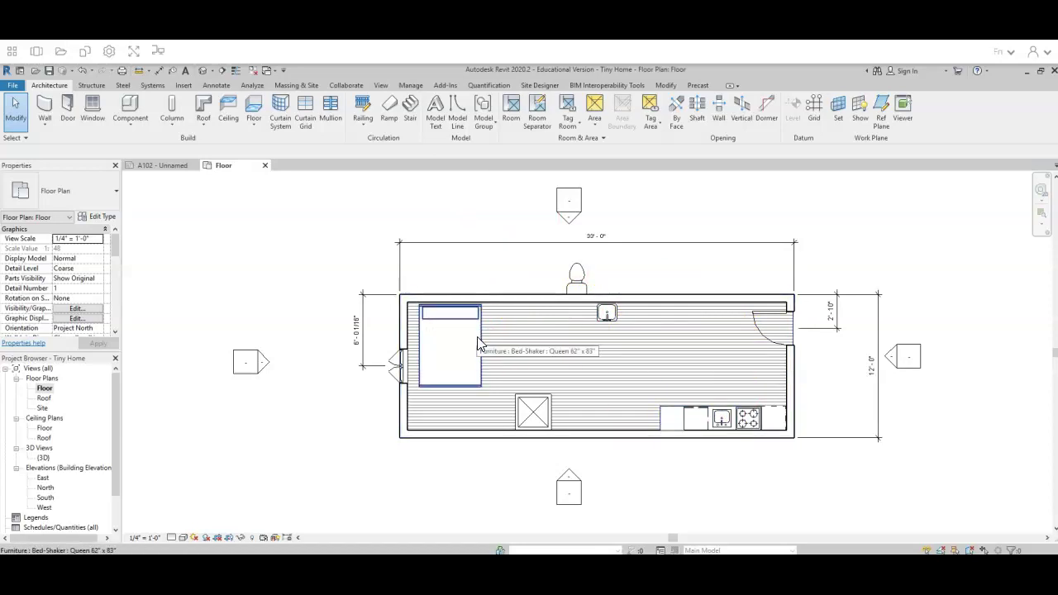
{"action": "left_click", "coordinate": [450, 347]}
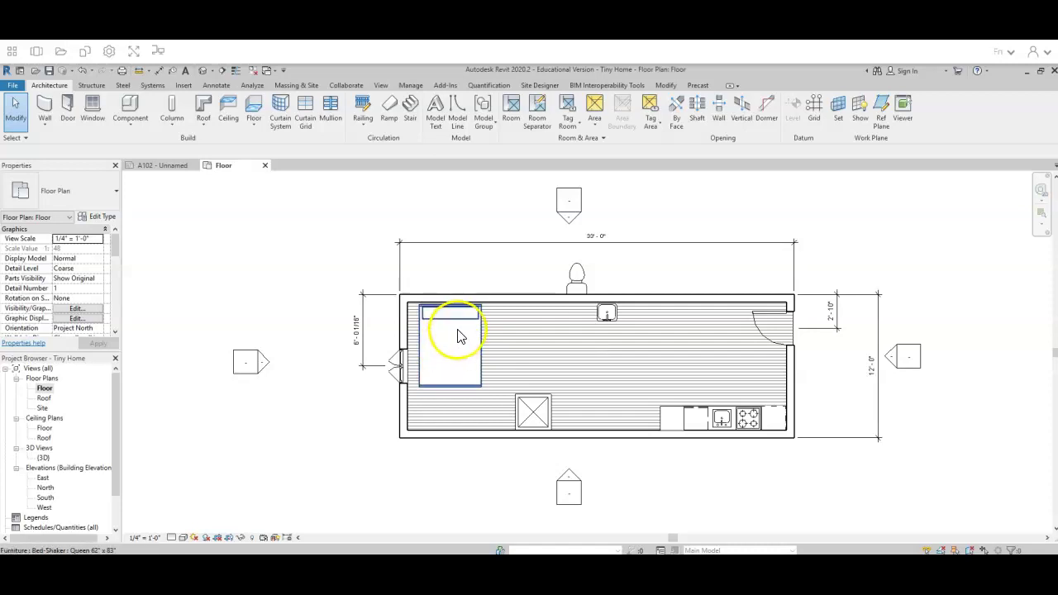
{"action": "left_click", "coordinate": [538, 419]}
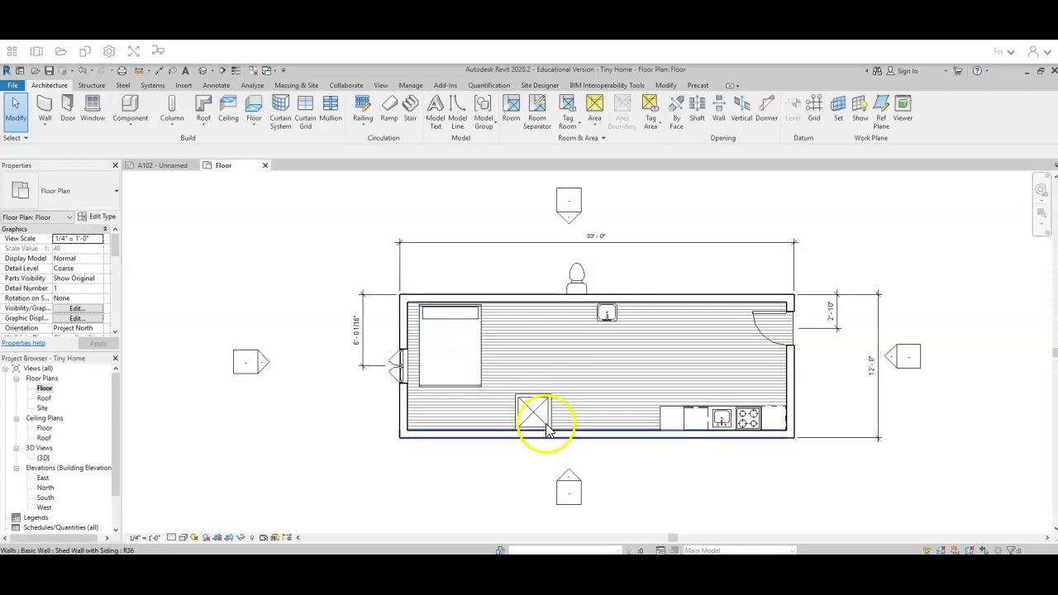
{"action": "left_click", "coordinate": [574, 425]}
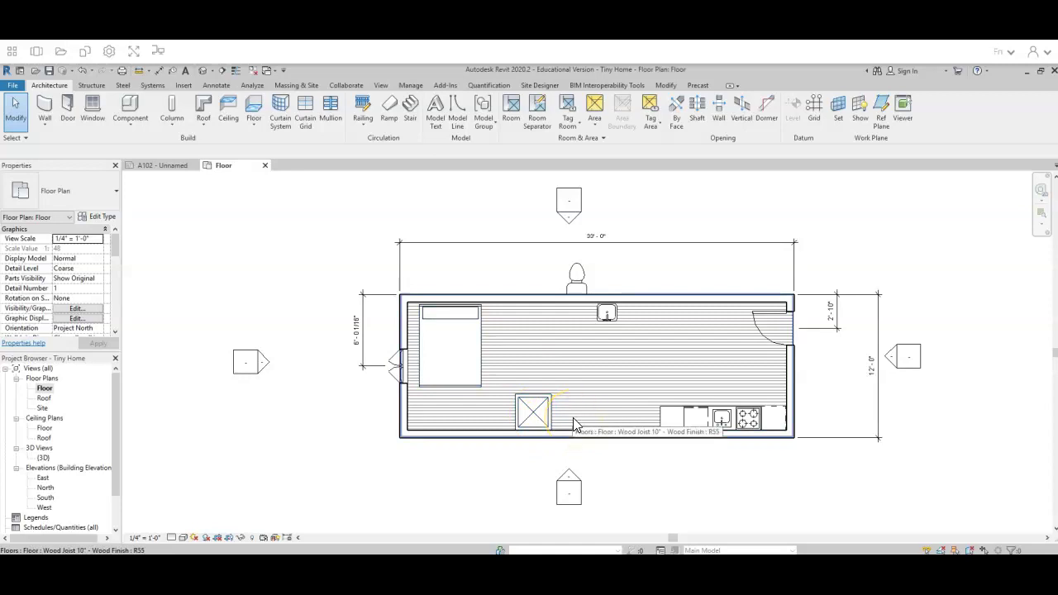
Draw an Interior - 4 7/8" Partition (1-hr) wall from the north wall to the south wall, 8'-6" from the west wall, just east of the bed
{"action": "left_click", "coordinate": [44, 103]}
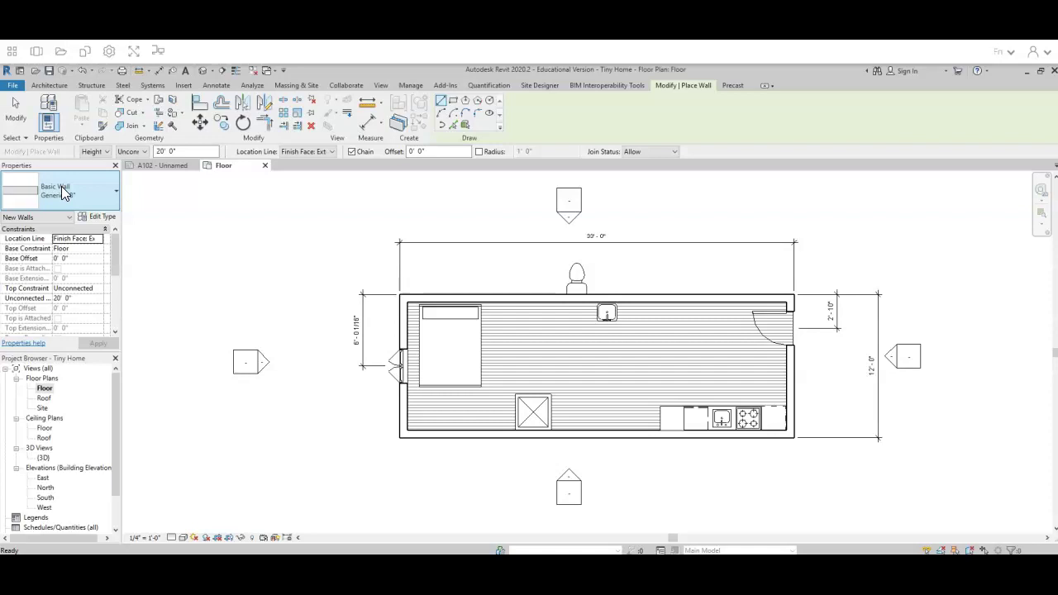
{"action": "left_click", "coordinate": [62, 191]}
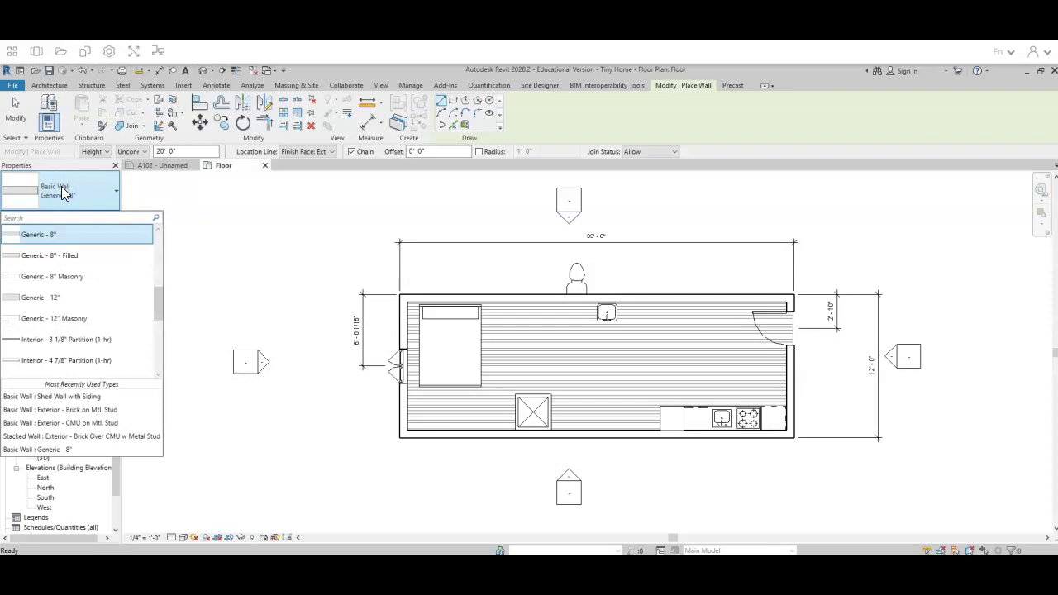
{"action": "left_click", "coordinate": [66, 364]}
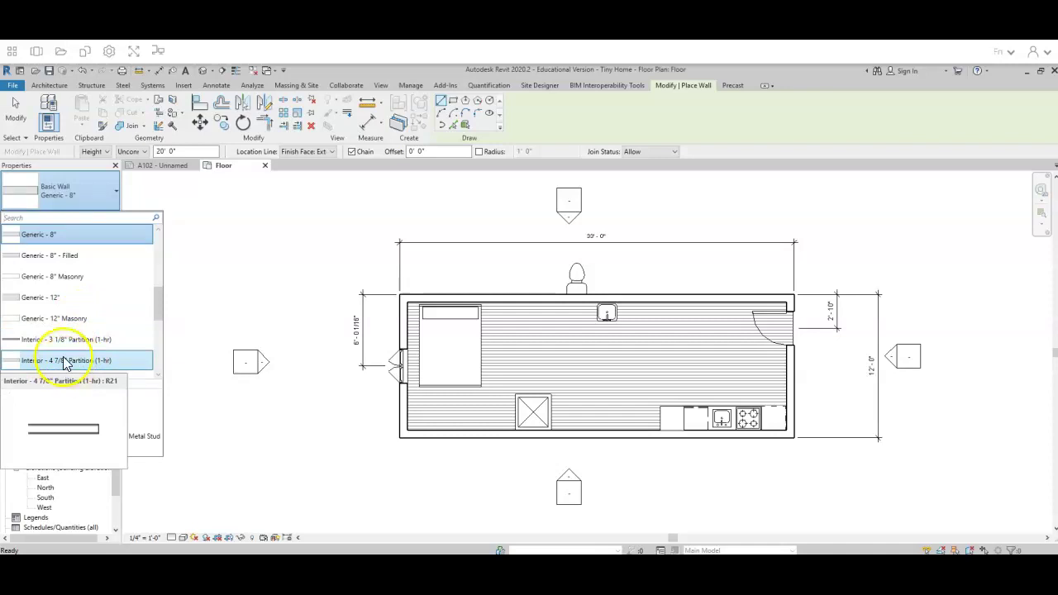
{"action": "scroll", "coordinate": [66, 365], "scroll_direction": "down", "scroll_amount": 1}
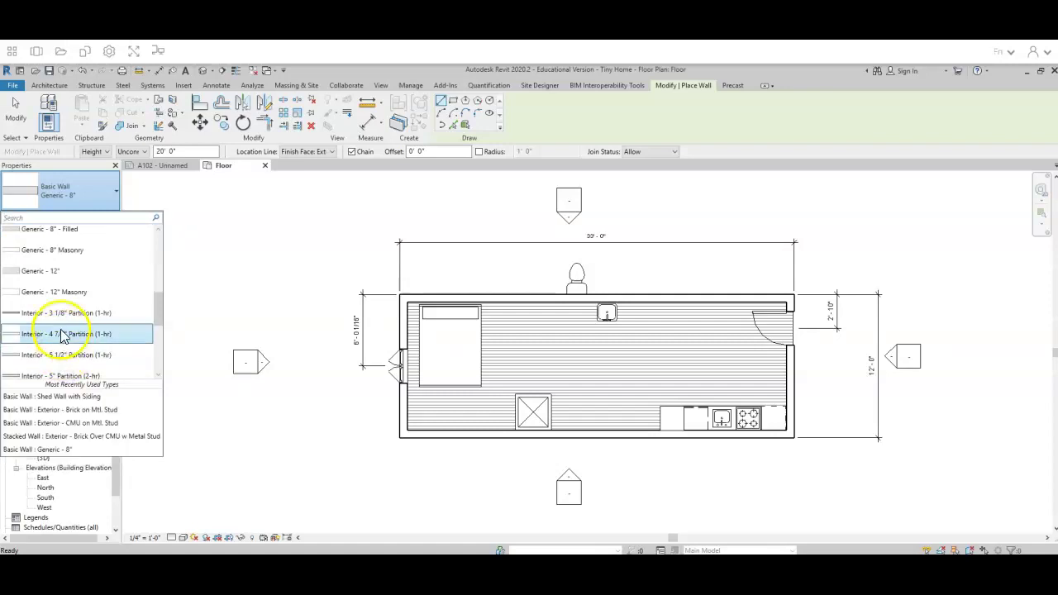
{"action": "left_click", "coordinate": [61, 336]}
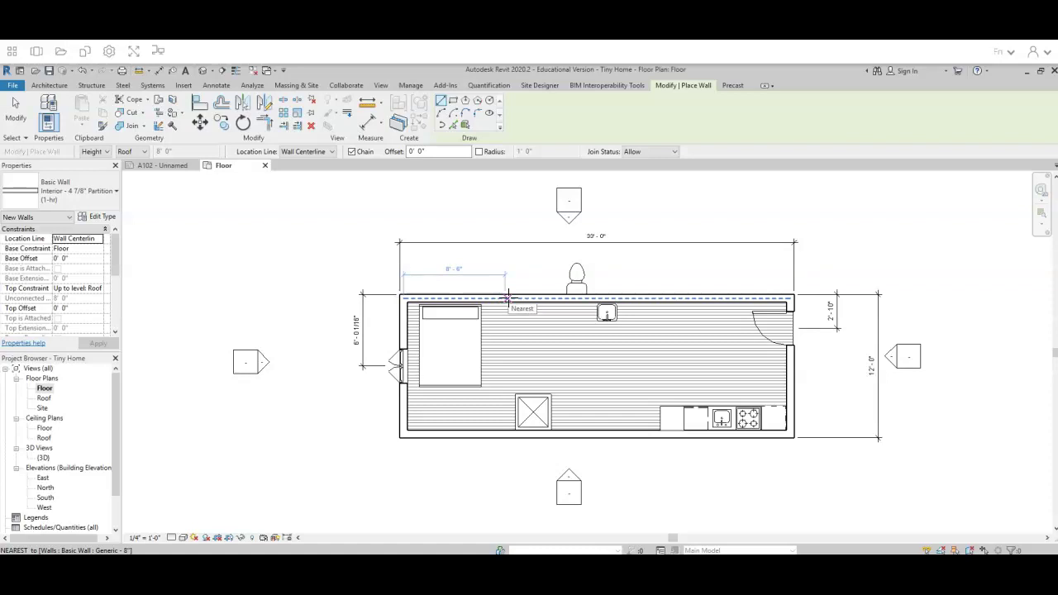
{"action": "left_click", "coordinate": [507, 299]}
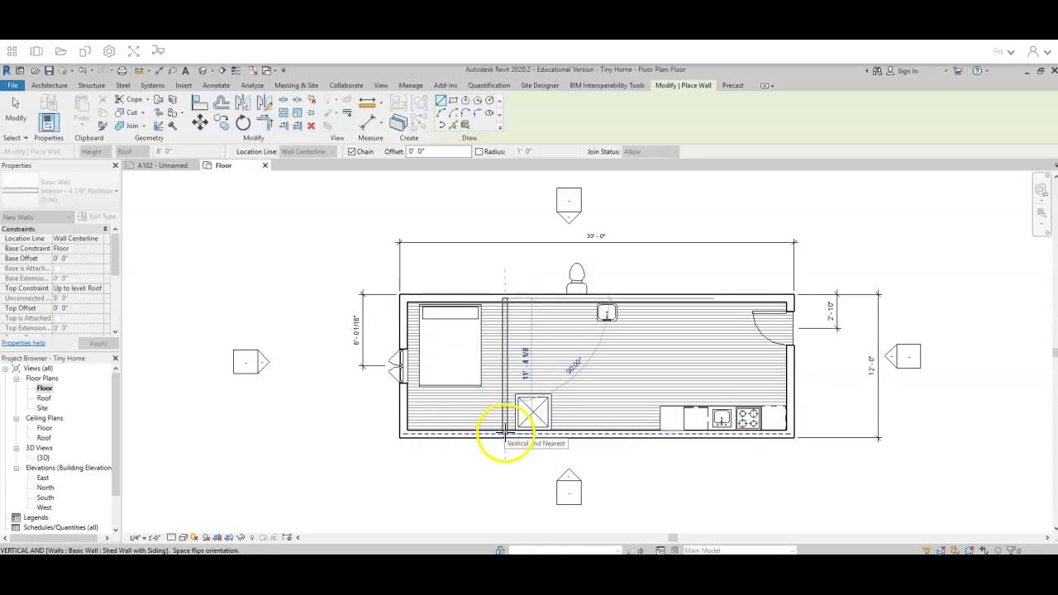
{"action": "left_click", "coordinate": [506, 432]}
{"action": "key", "text": "Escape"}
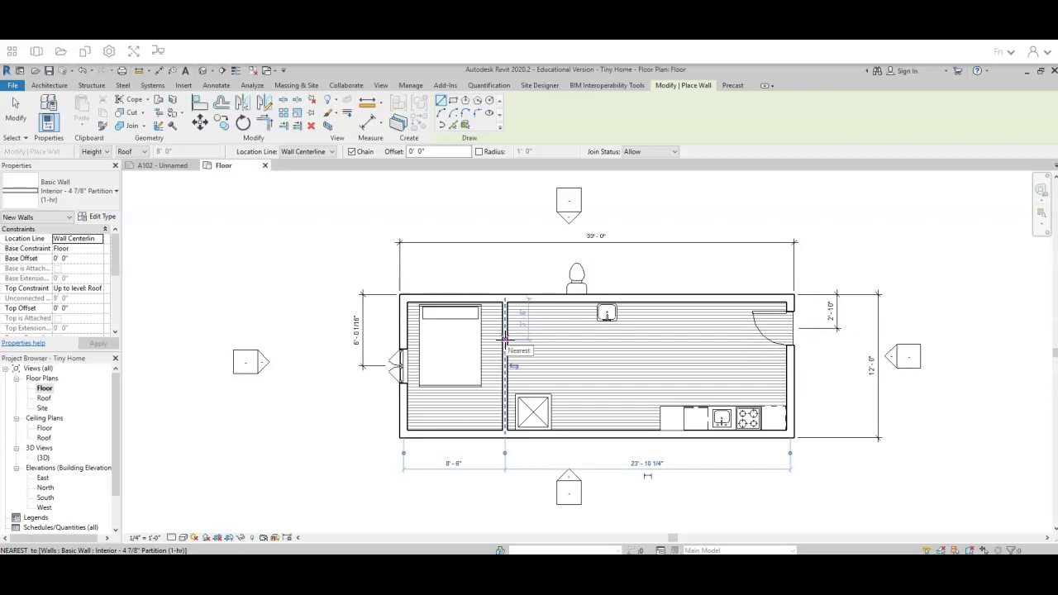
Enclose the shower with a partition running 6'-6" east from the bedroom partition, 3'-6" below the north wall, then south to the exterior wall
{"action": "left_click", "coordinate": [505, 339]}
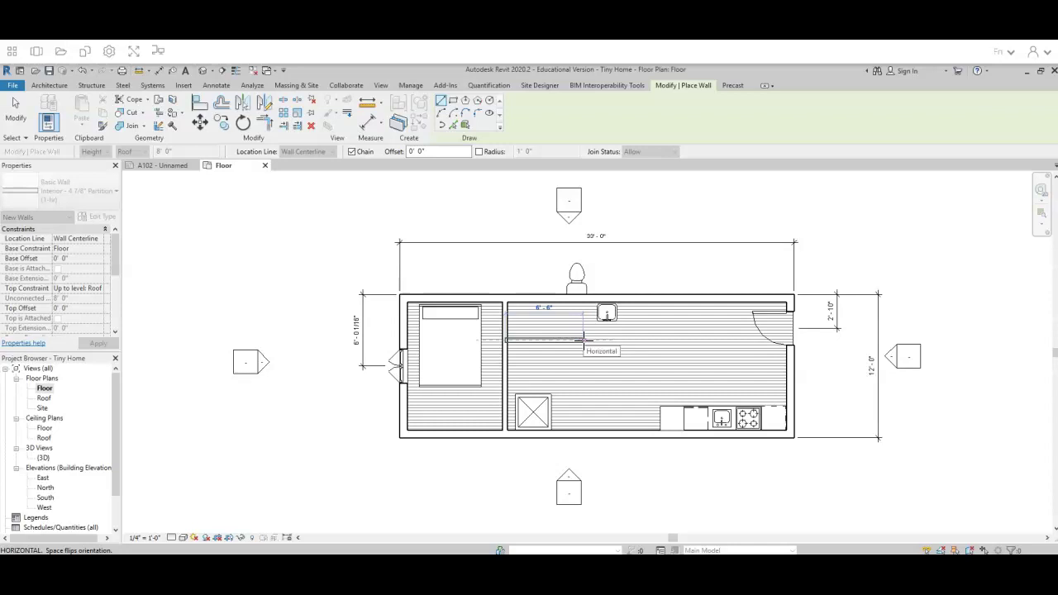
{"action": "left_click", "coordinate": [583, 339]}
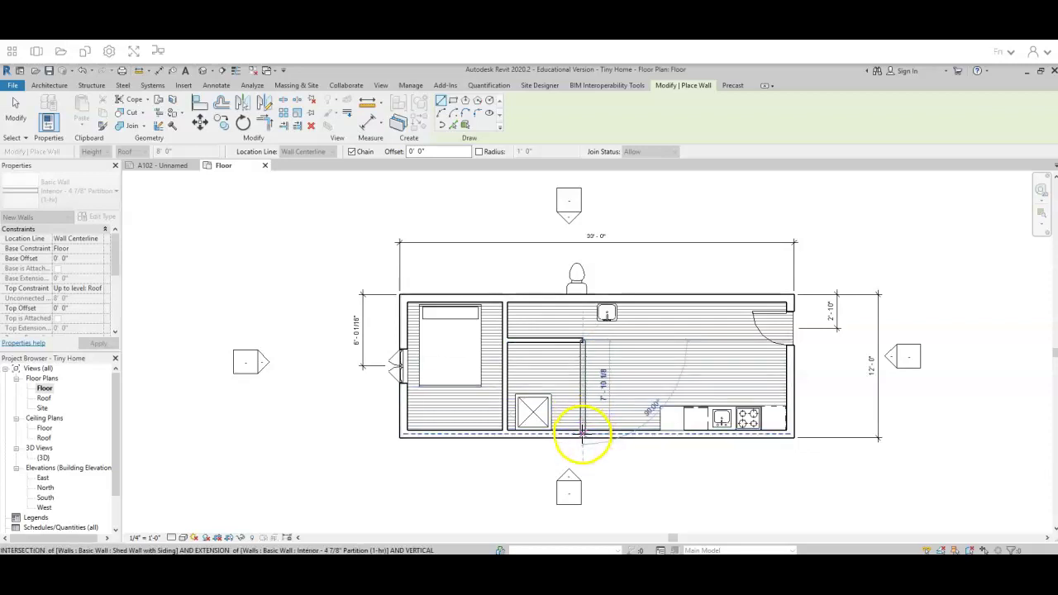
{"action": "left_click", "coordinate": [583, 431]}
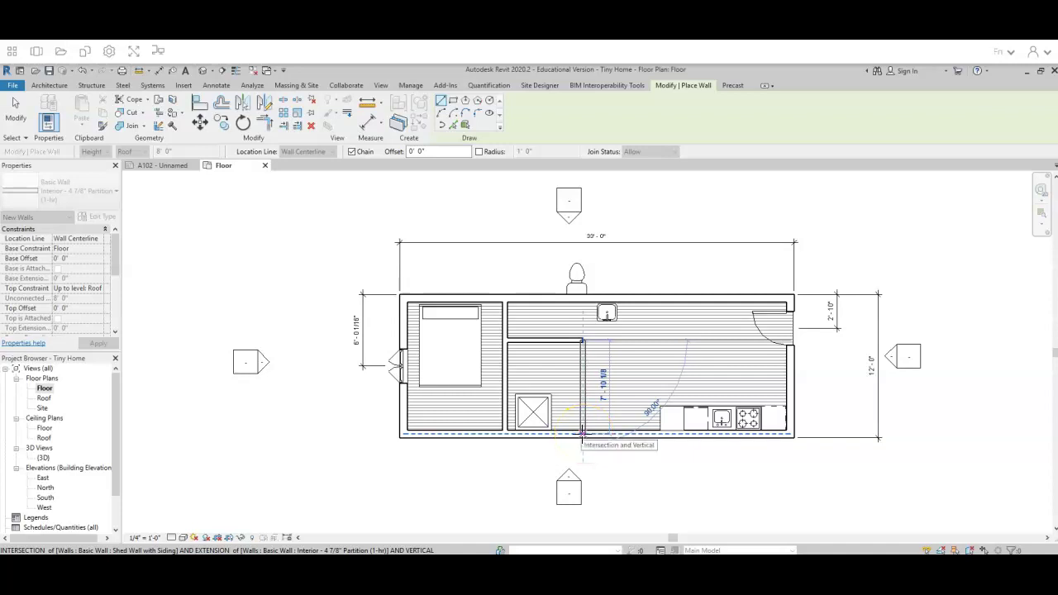
{"action": "left_click", "coordinate": [582, 431]}
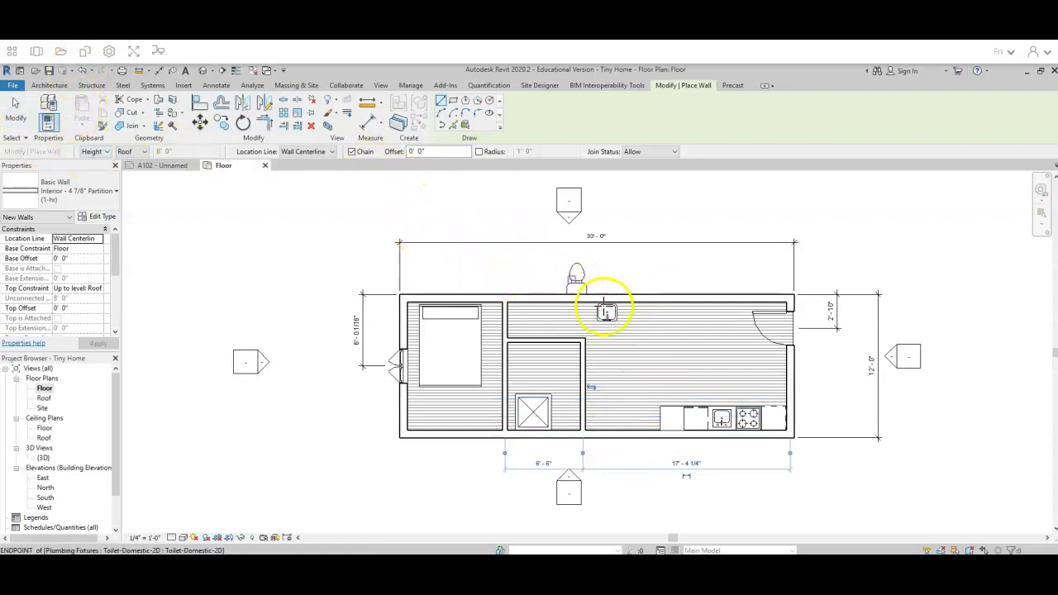
{"action": "left_click", "coordinate": [418, 219]}
{"action": "key", "text": "Escape"}
{"action": "key", "text": "Escape"}
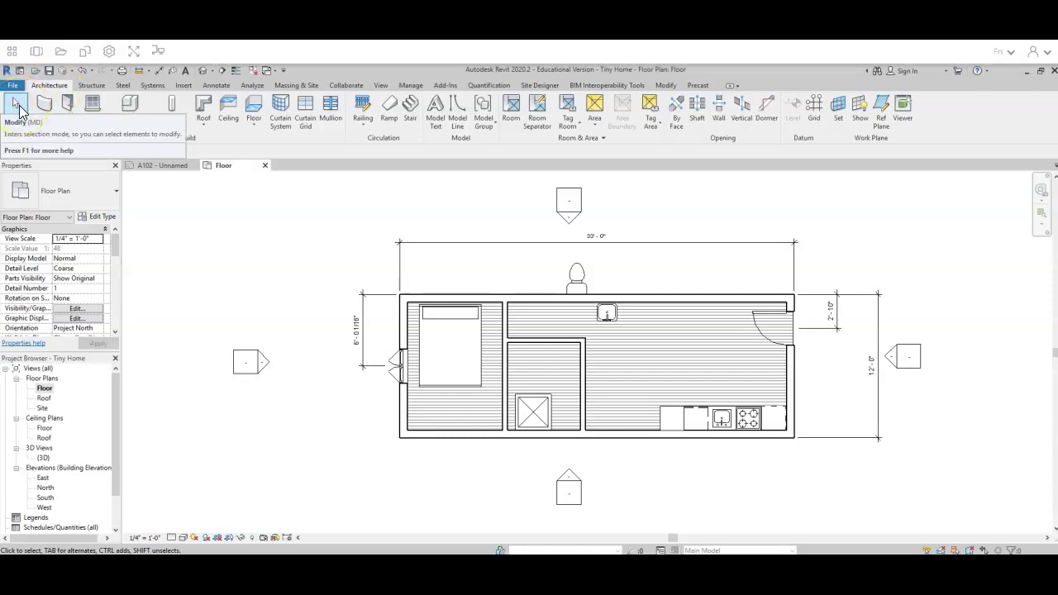
Try to move the toilet from outside the north wall into the enclosed room beside the shower stall
{"action": "left_click", "coordinate": [577, 281]}
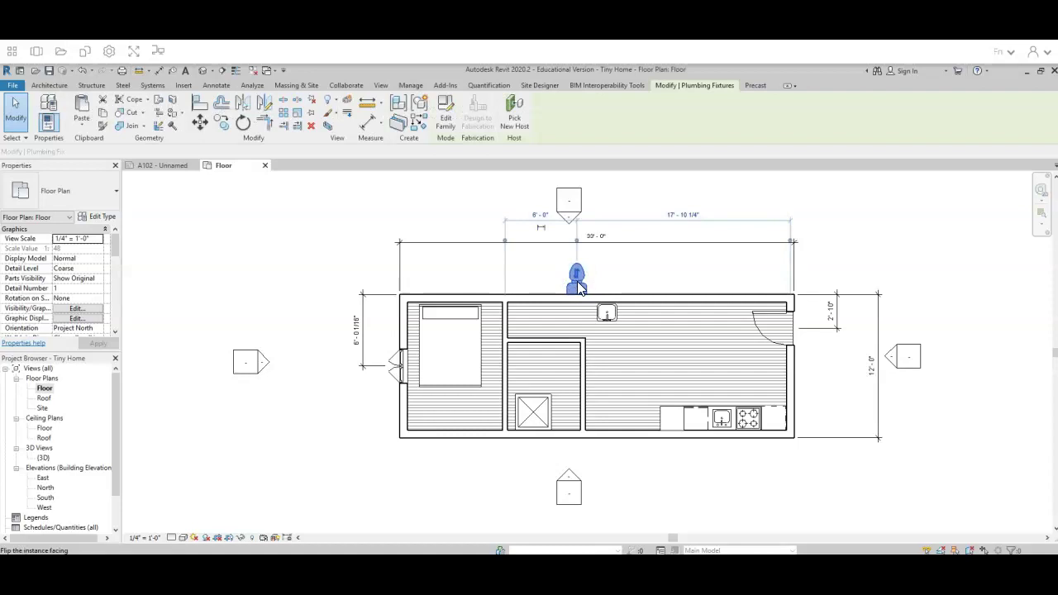
{"action": "left_click", "coordinate": [199, 124]}
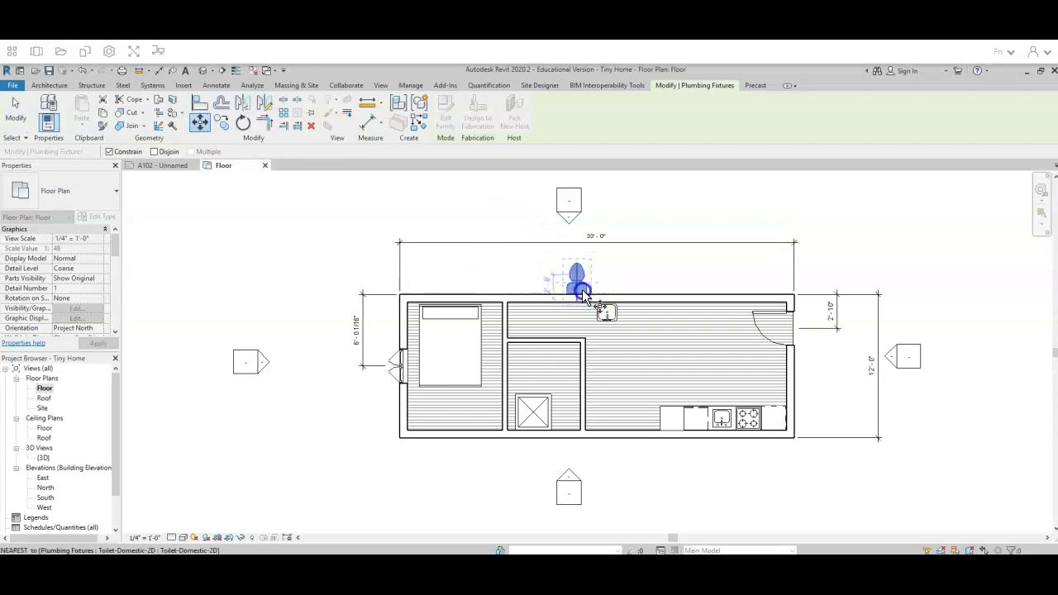
{"action": "left_click", "coordinate": [564, 425]}
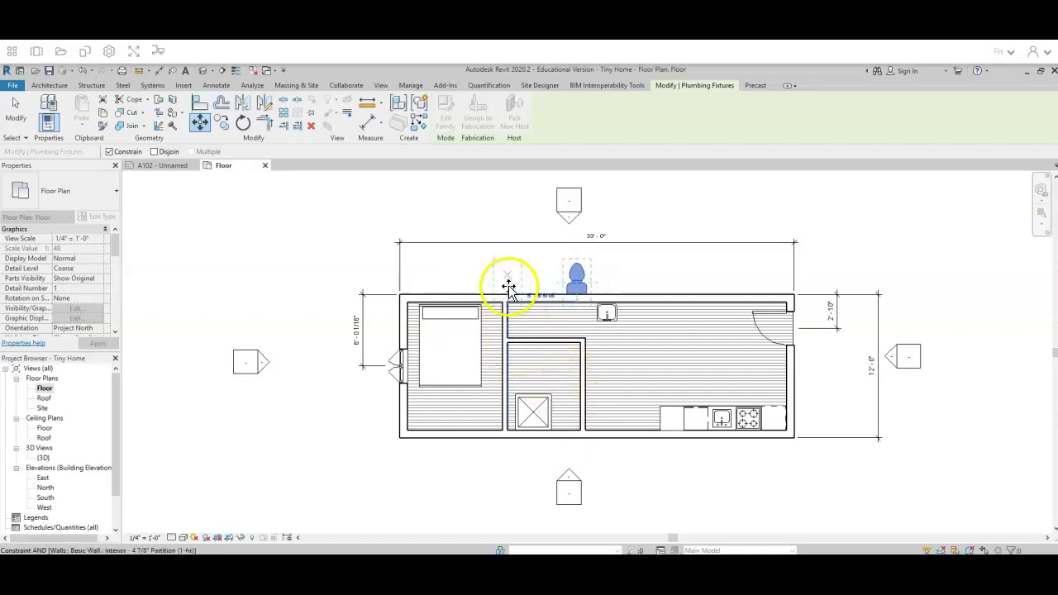
{"action": "key", "text": "Escape"}
Flip the toilet back inside the north wall and delete it
{"action": "left_click_drag", "start_coordinate": [581, 282], "coordinate": [578, 320]}
{"action": "left_click_drag", "start_coordinate": [556, 382], "coordinate": [557, 381]}
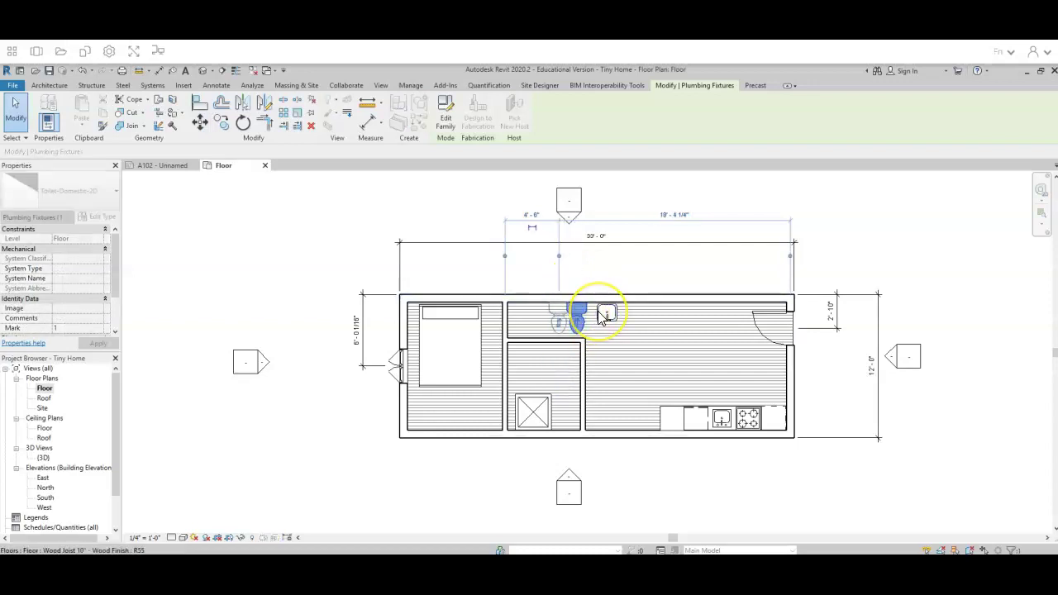
{"action": "key", "text": "Delete"}
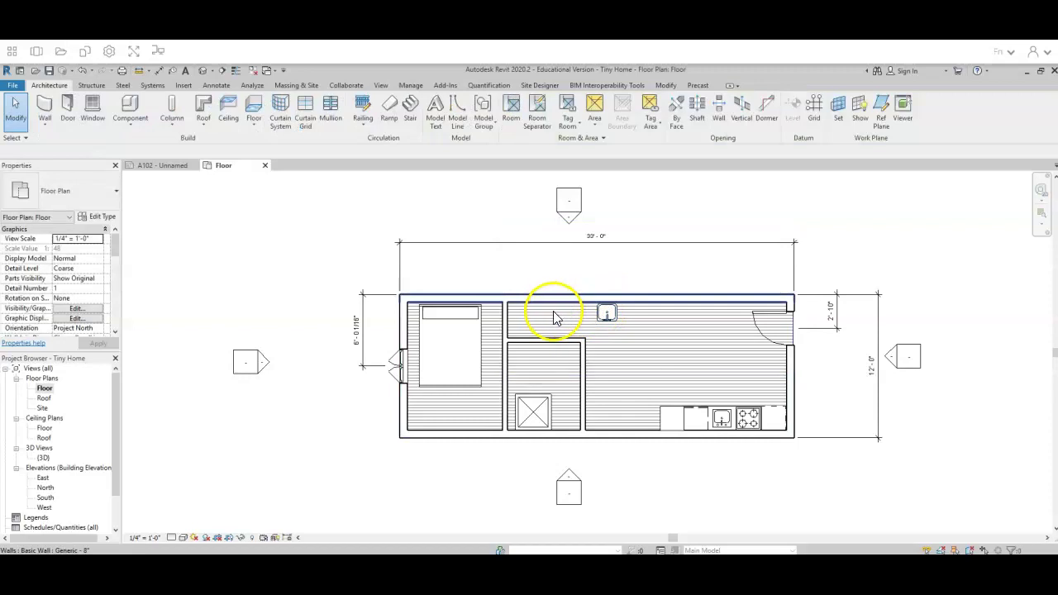
Place two Toilet-Domestic-2D fixtures in the bathroom, one on the bedroom partition north of the shower and one on the south wall east of it
{"action": "left_click", "coordinate": [132, 107]}
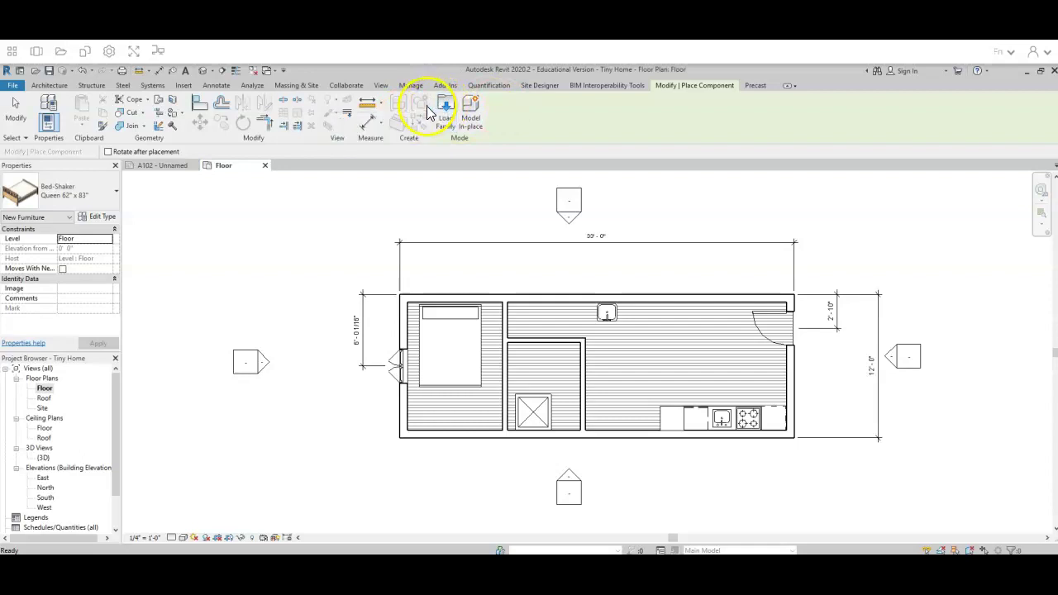
{"action": "left_click", "coordinate": [42, 193]}
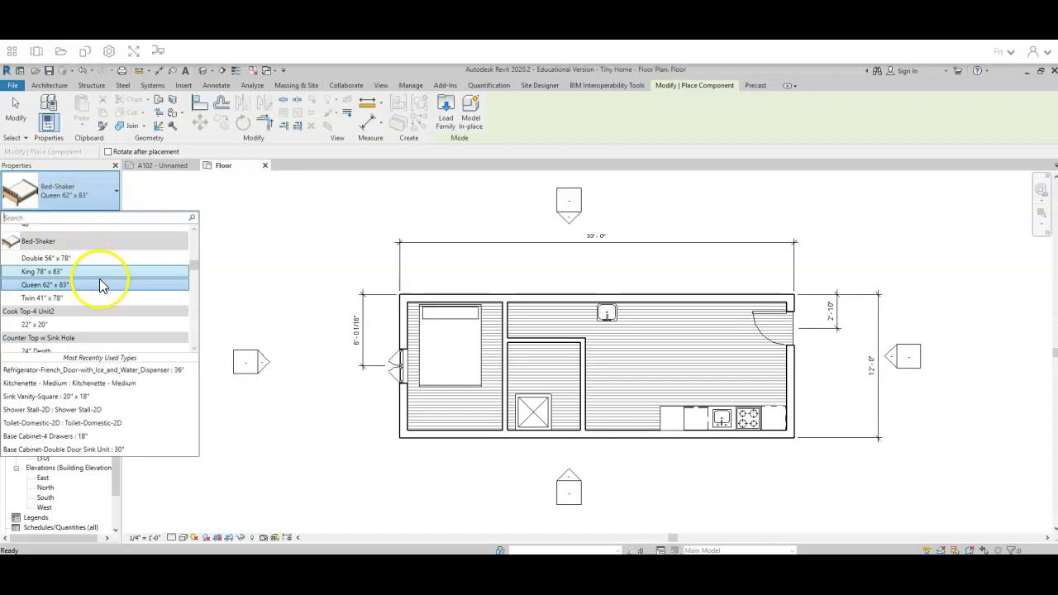
{"action": "scroll", "coordinate": [102, 286], "scroll_direction": "down", "scroll_amount": 2}
{"action": "scroll", "coordinate": [102, 286], "scroll_direction": "down", "scroll_amount": 4}
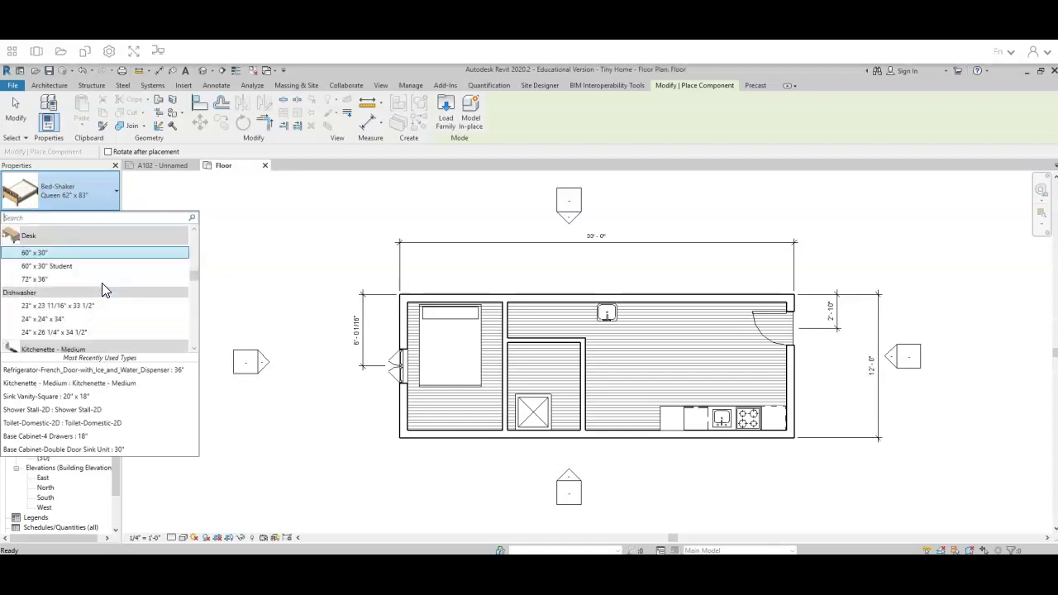
{"action": "scroll", "coordinate": [101, 283], "scroll_direction": "down", "scroll_amount": 5}
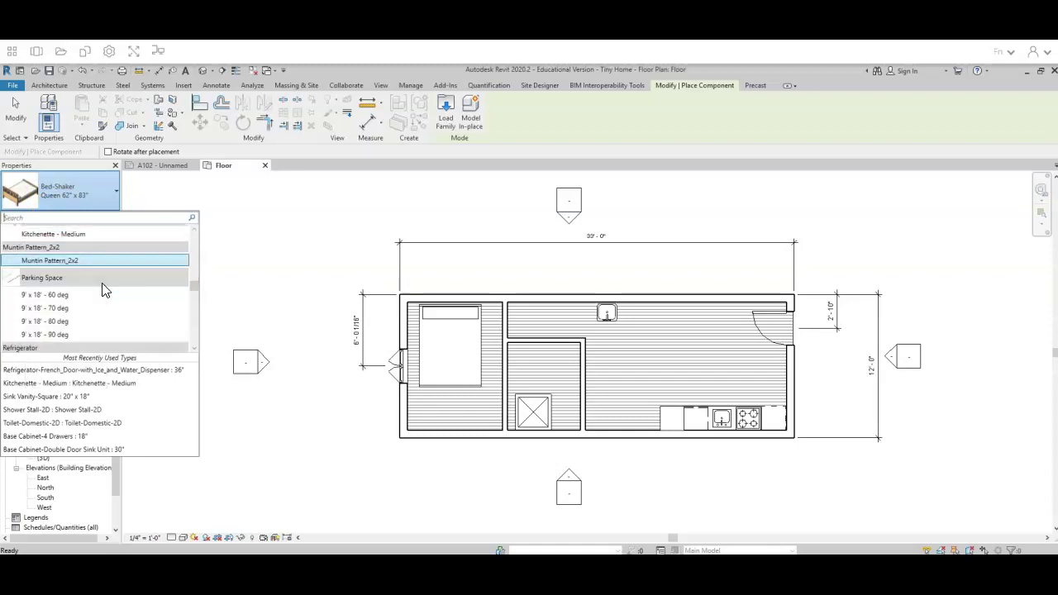
{"action": "scroll", "coordinate": [101, 284], "scroll_direction": "down", "scroll_amount": 3}
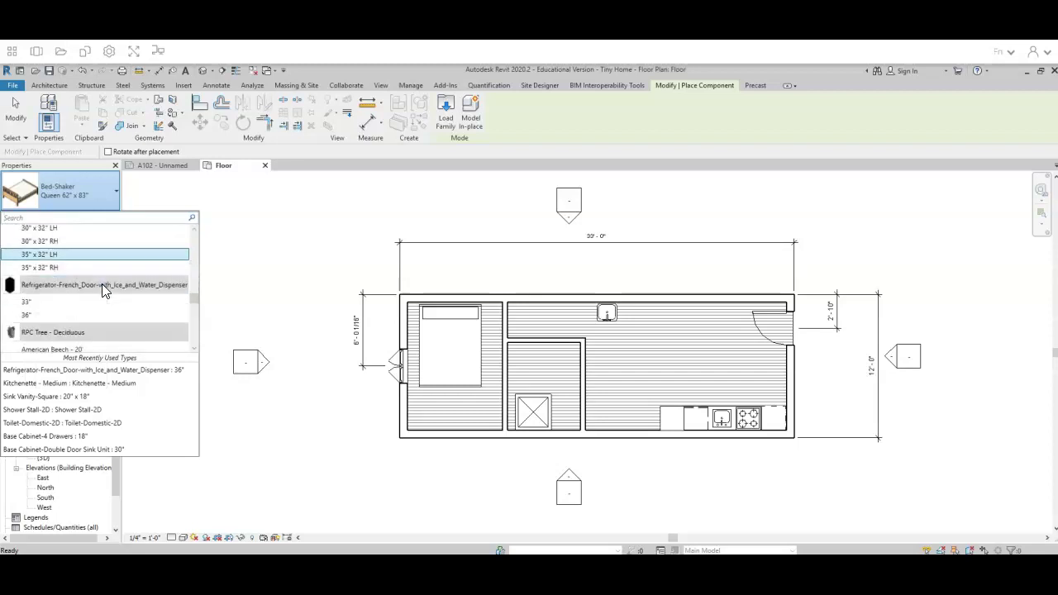
{"action": "left_click", "coordinate": [124, 312]}
{"action": "scroll", "coordinate": [124, 313], "scroll_direction": "down", "scroll_amount": 5}
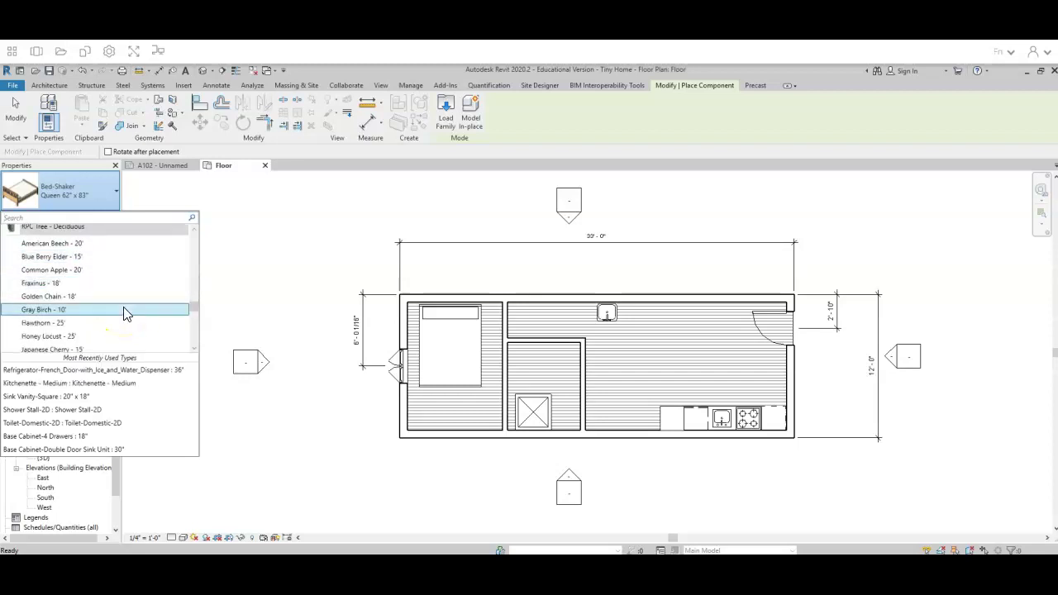
{"action": "scroll", "coordinate": [124, 313], "scroll_direction": "down", "scroll_amount": 5}
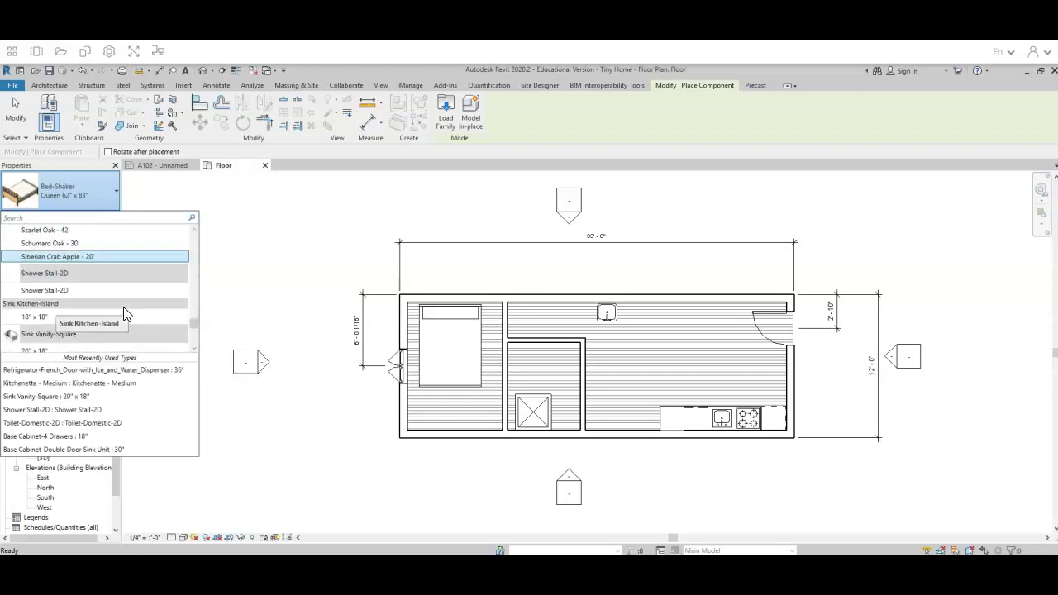
{"action": "scroll", "coordinate": [123, 306], "scroll_direction": "down", "scroll_amount": 1}
{"action": "left_click", "coordinate": [79, 296]}
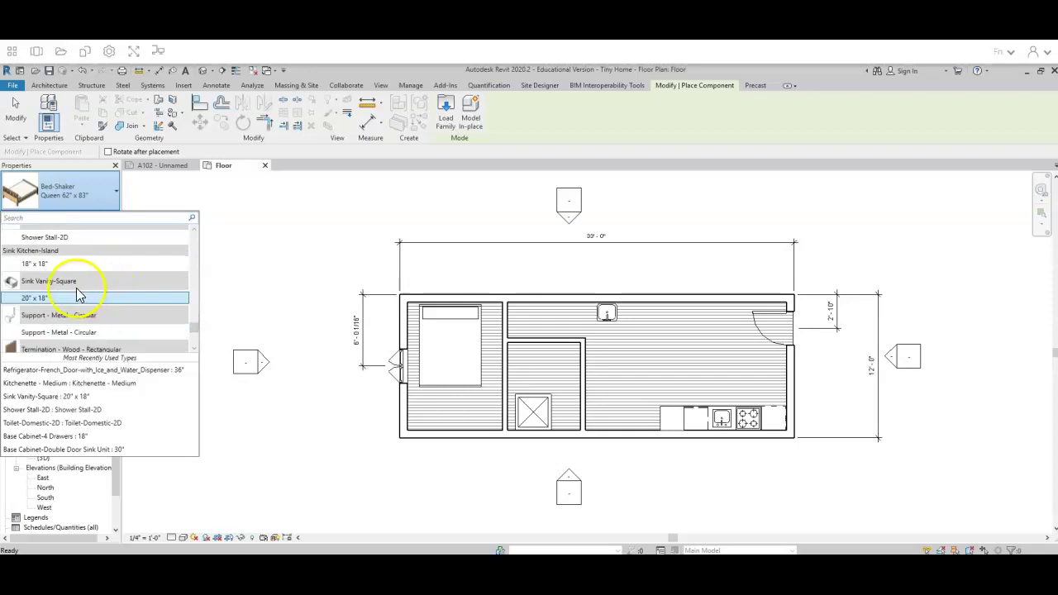
{"action": "scroll", "coordinate": [80, 296], "scroll_direction": "down", "scroll_amount": 3}
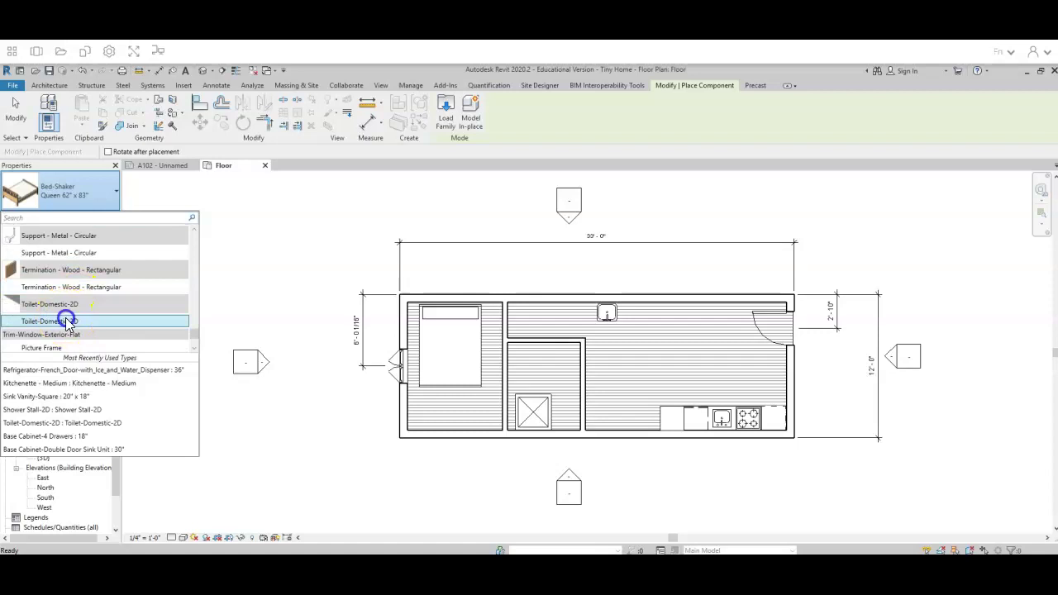
{"action": "left_click", "coordinate": [67, 322]}
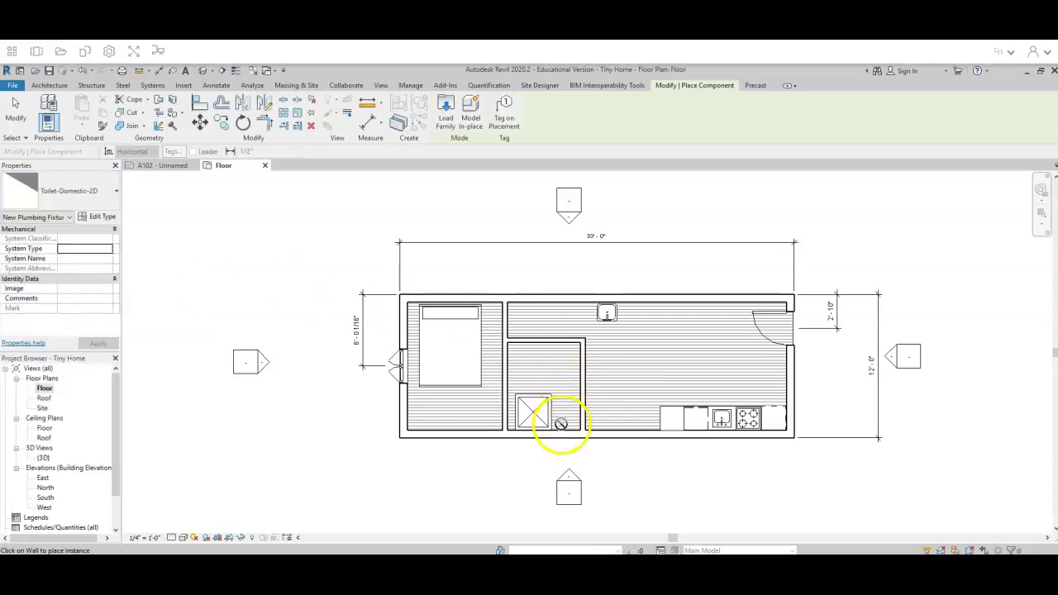
{"action": "left_click", "coordinate": [509, 380]}
{"action": "left_click", "coordinate": [529, 378]}
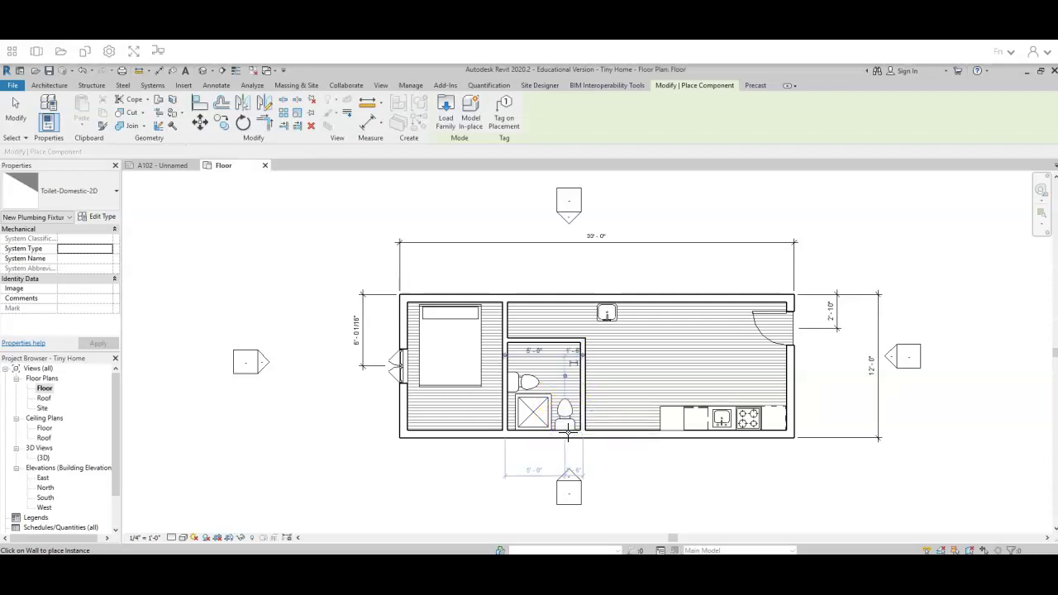
{"action": "left_click", "coordinate": [563, 409]}
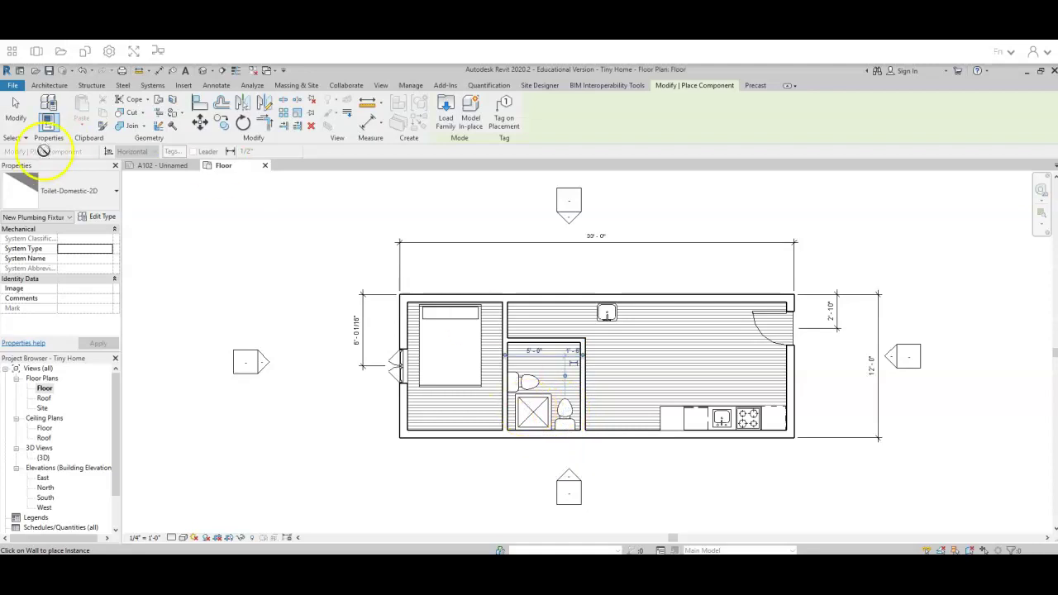
{"action": "left_click", "coordinate": [18, 122]}
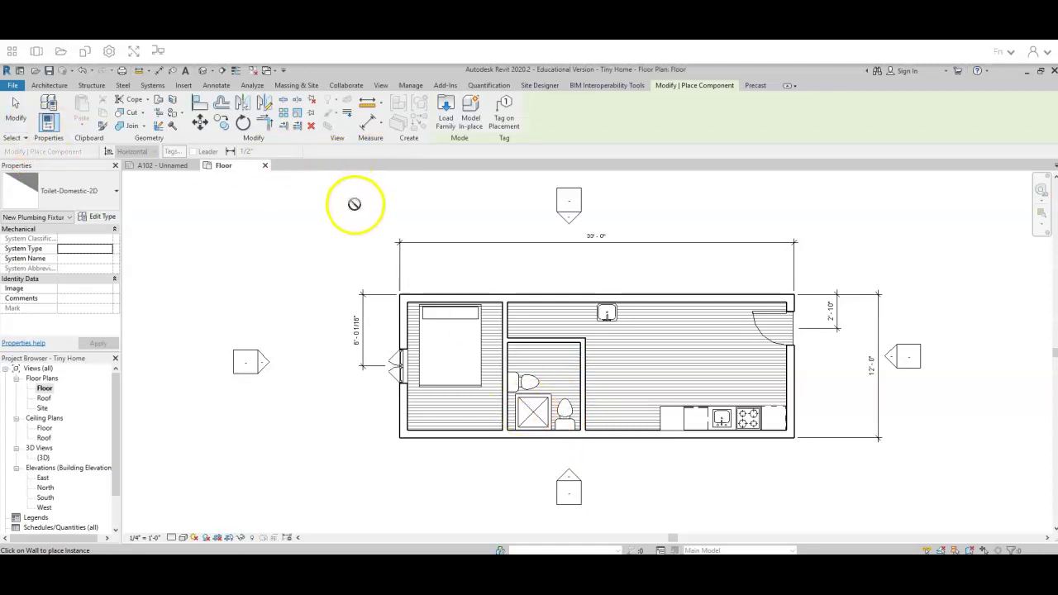
Nudge the shower stall west until it sits against the bedroom partition
{"action": "left_click", "coordinate": [541, 402]}
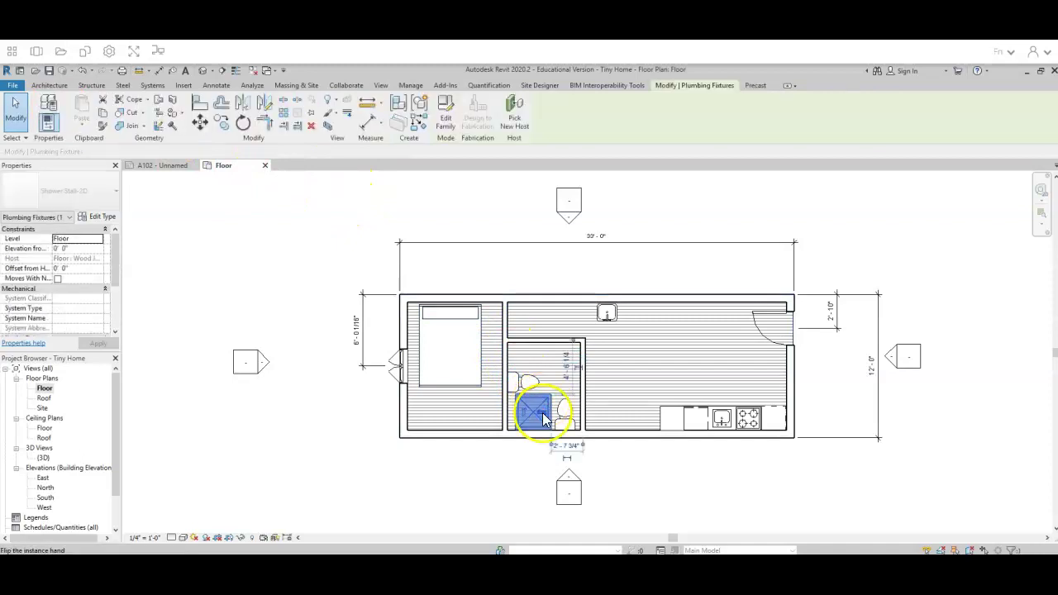
{"action": "key", "text": "Left"}
{"action": "key", "text": "Left"}
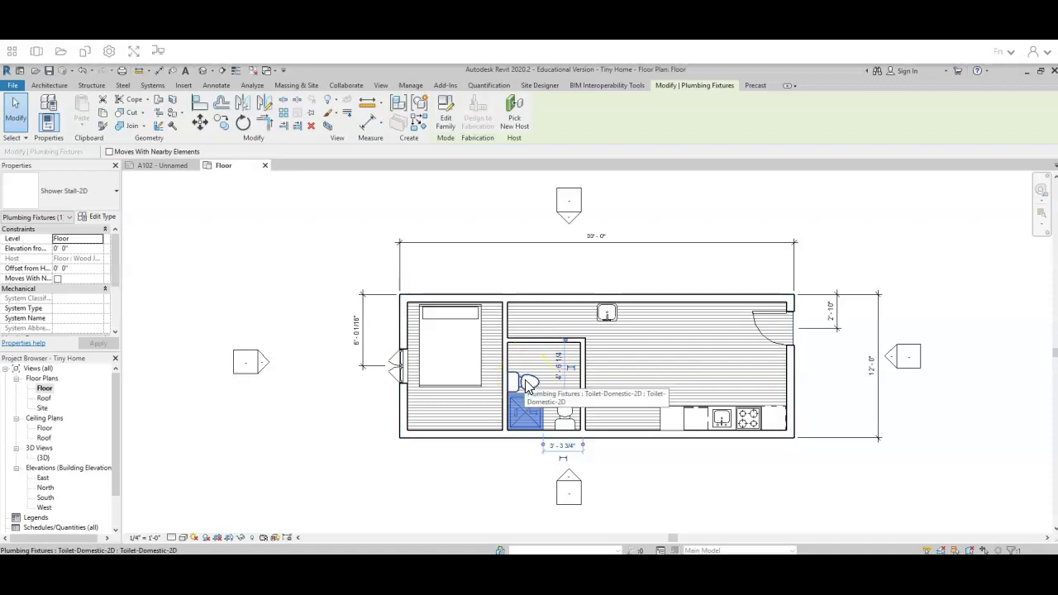
Delete the vanity sink at the north wall outside the bathroom
{"action": "left_click", "coordinate": [609, 315]}
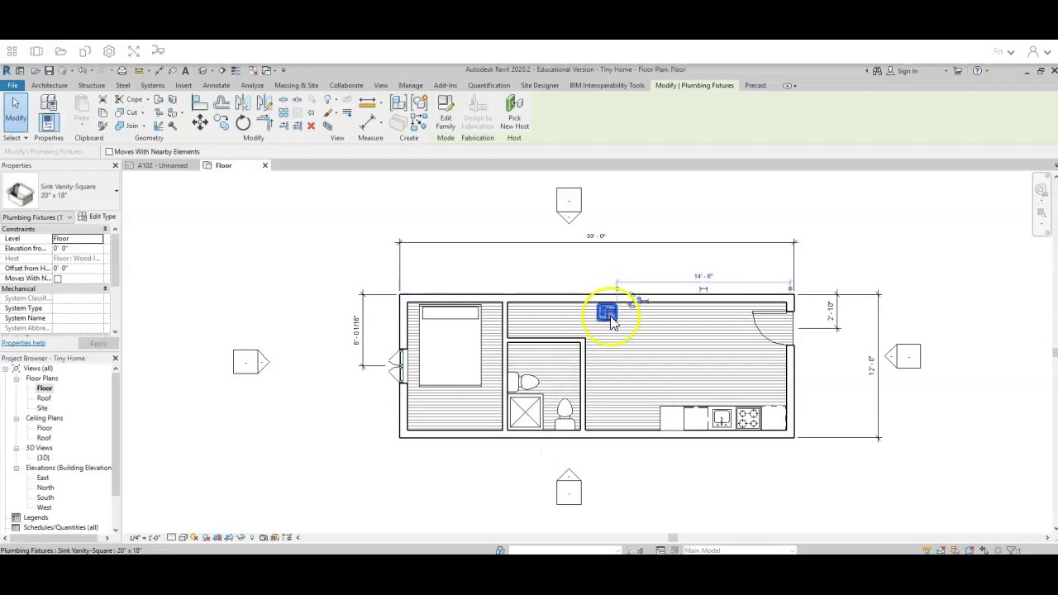
{"action": "key", "text": "space"}
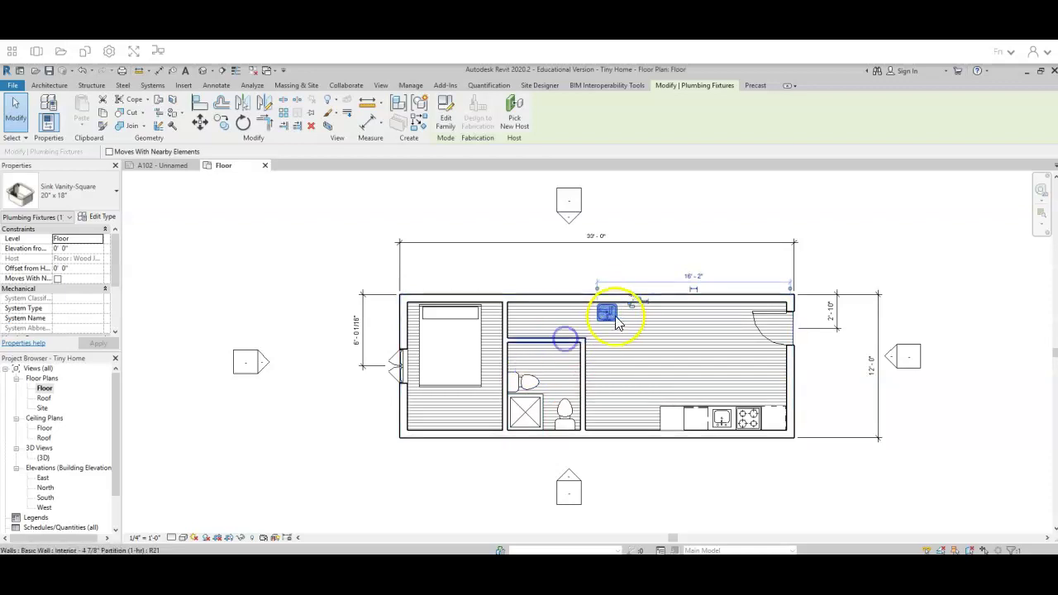
{"action": "left_click", "coordinate": [609, 320]}
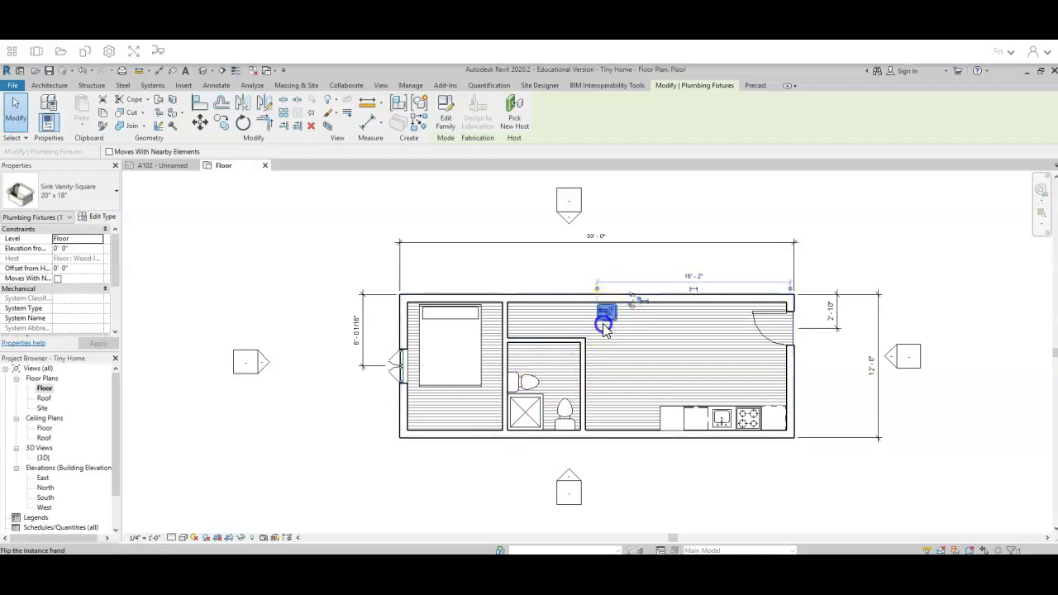
{"action": "key", "text": "Delete"}
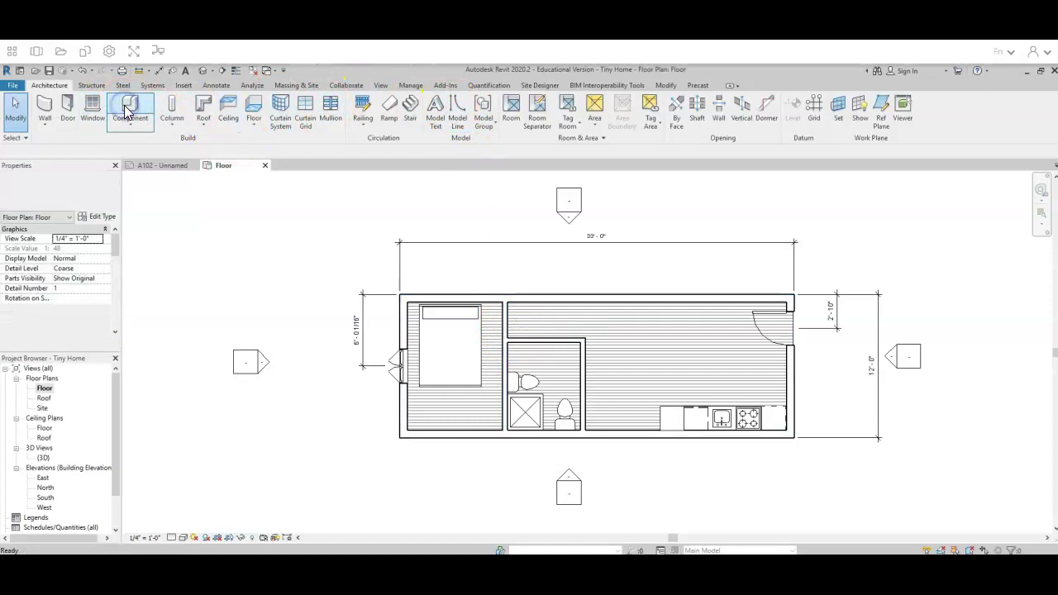
Place a Sink Vanity-Square 20" x 18" in the bathroom's northwest corner, north of the toilet on the bedroom partition
{"action": "left_click", "coordinate": [125, 106]}
{"action": "left_click", "coordinate": [99, 190]}
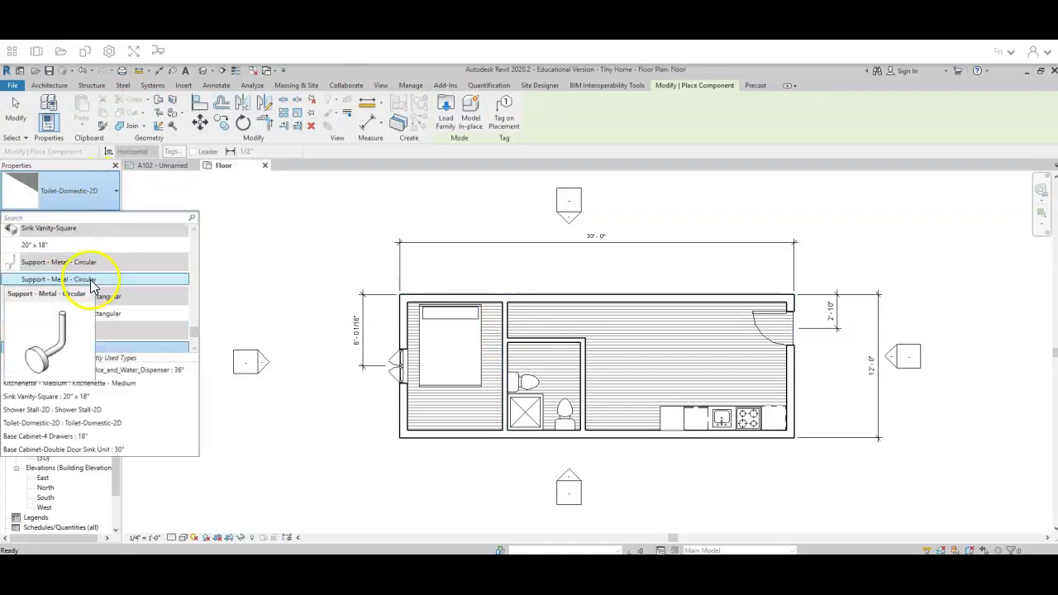
{"action": "left_click", "coordinate": [50, 248]}
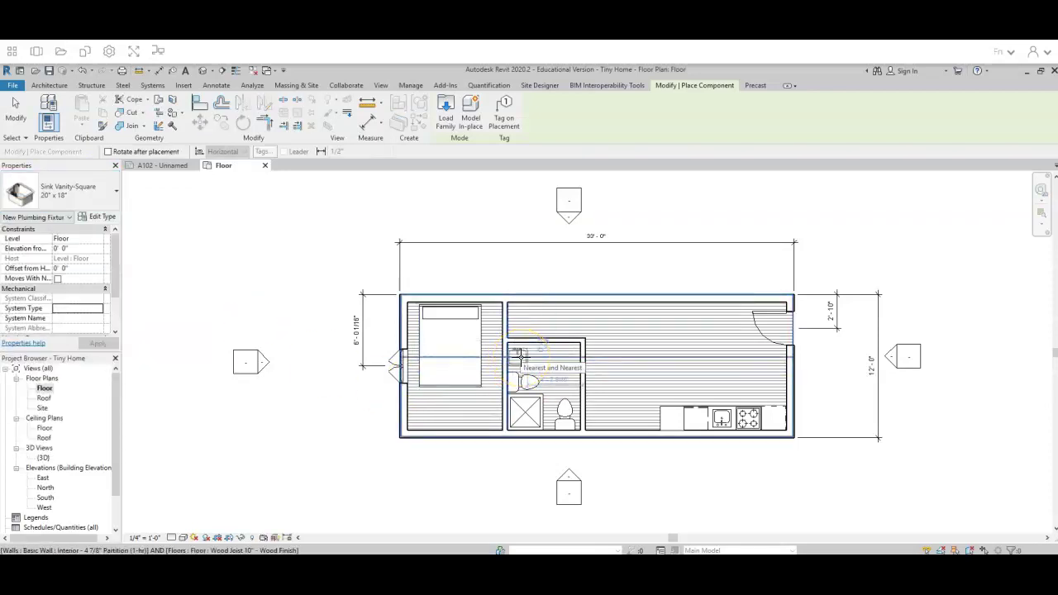
{"action": "left_click", "coordinate": [518, 356]}
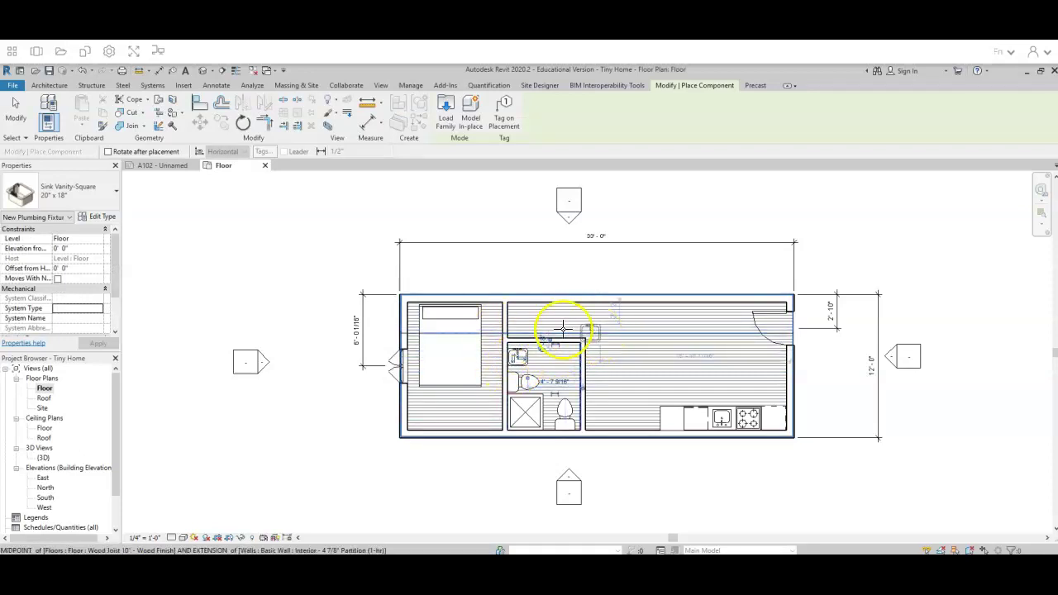
{"action": "key", "text": "Escape"}
{"action": "key", "text": "Escape"}
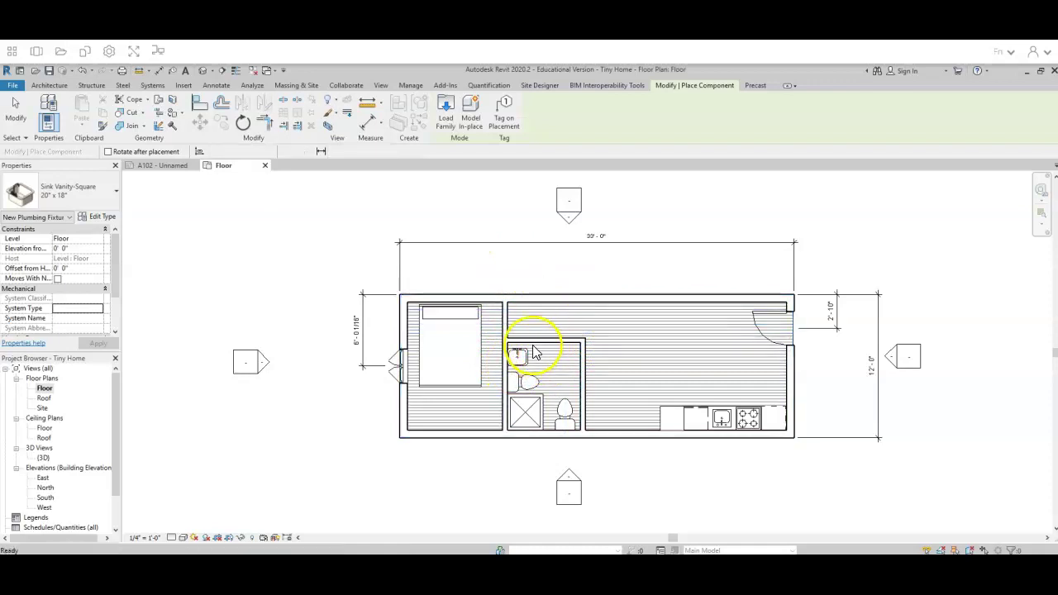
Rotate the bathroom vanity sink a quarter turn clockwise and shift it back against the bedroom partition
{"action": "left_click", "coordinate": [519, 361]}
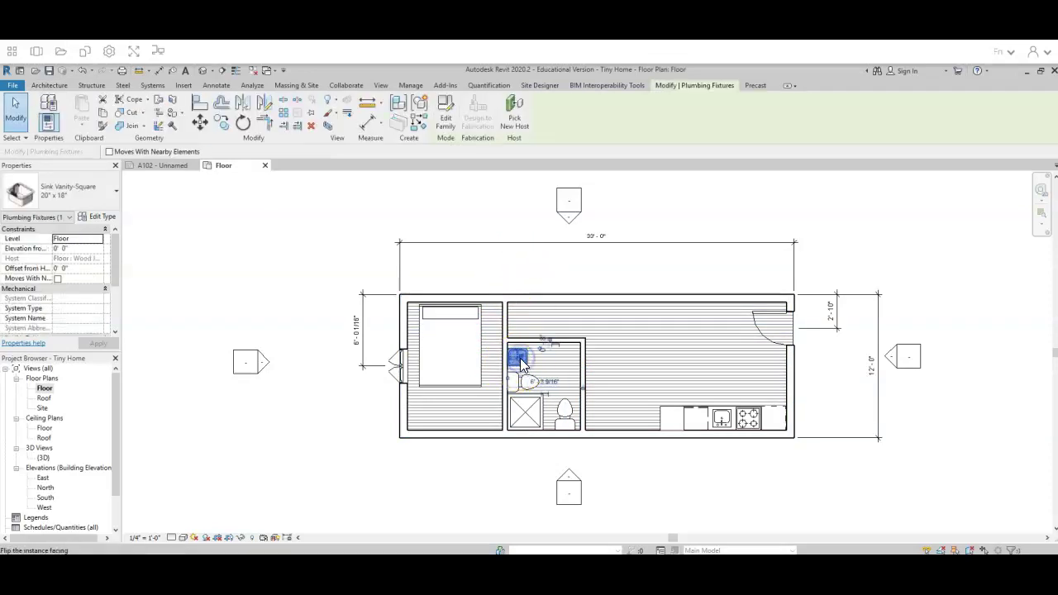
{"action": "left_click", "coordinate": [516, 362]}
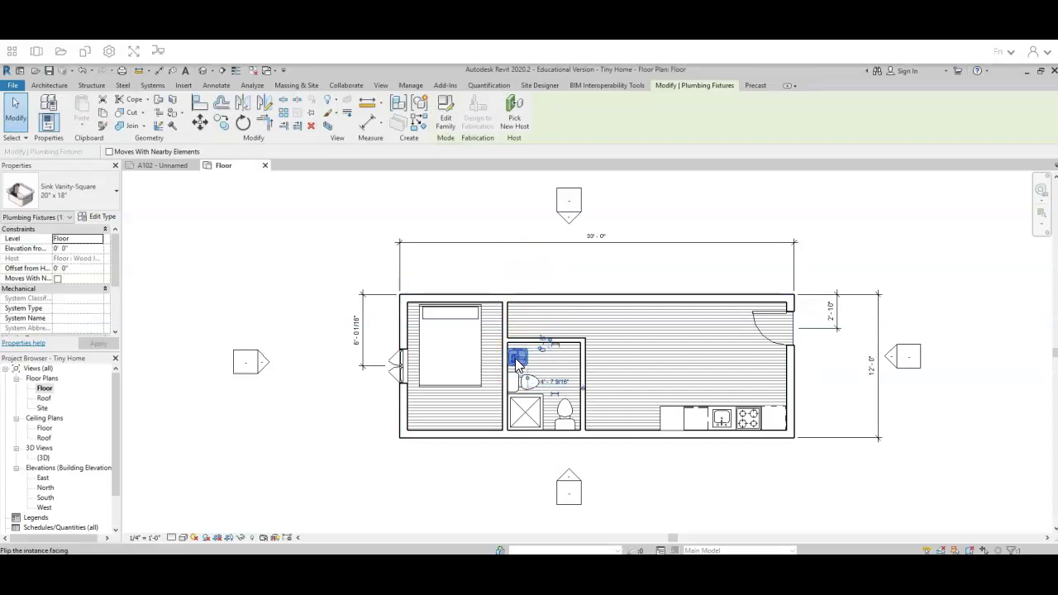
{"action": "left_click", "coordinate": [519, 360]}
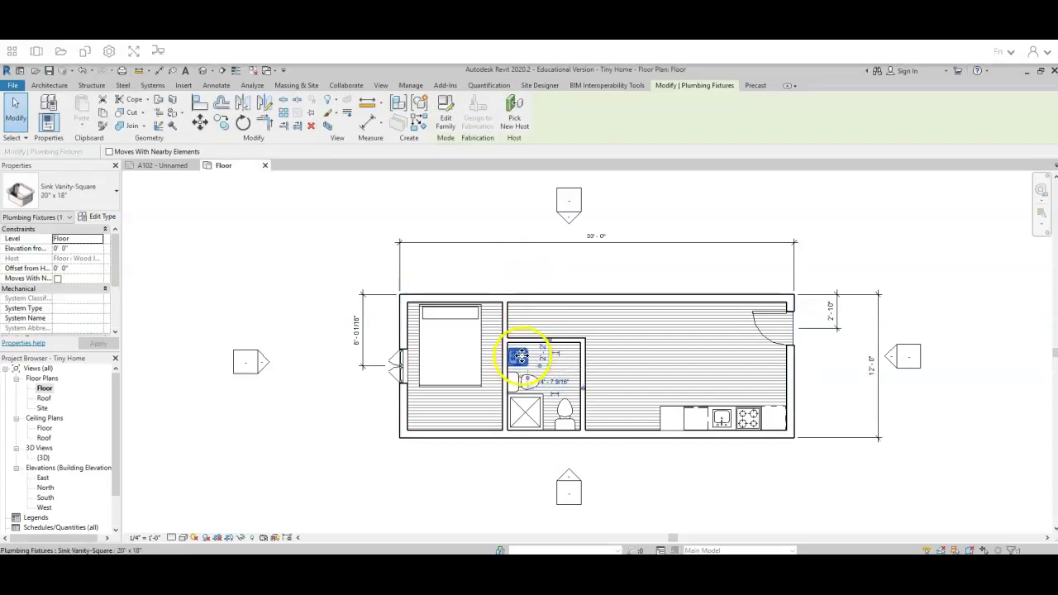
{"action": "left_click", "coordinate": [242, 121]}
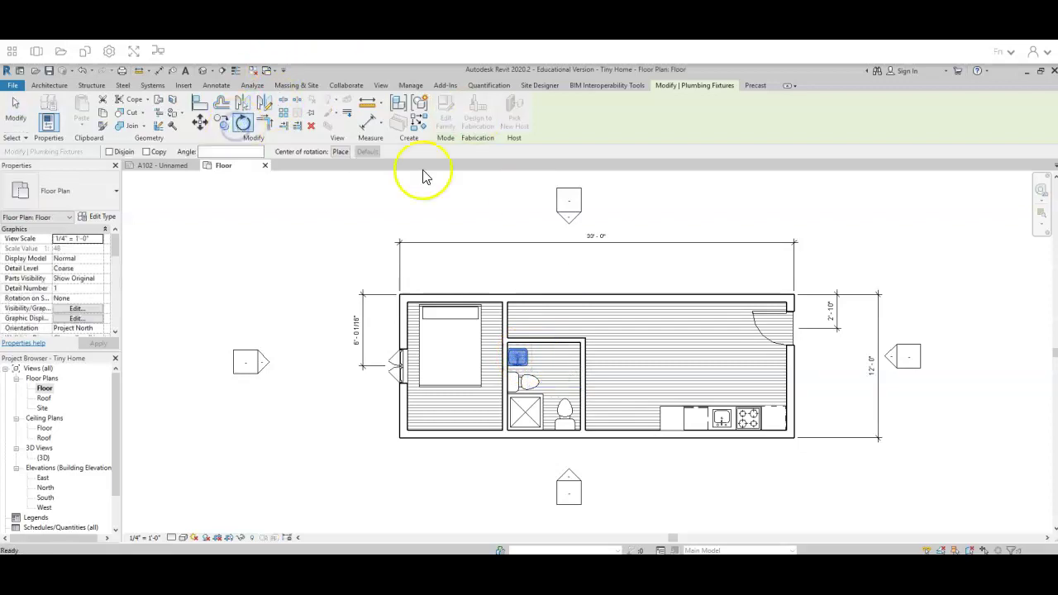
{"action": "left_click", "coordinate": [516, 270]}
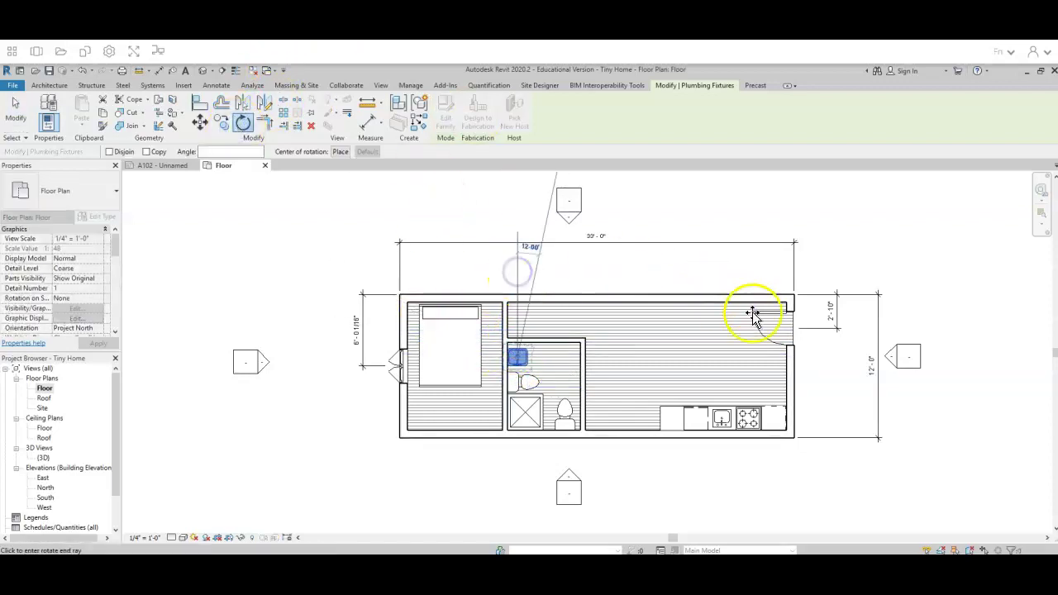
{"action": "left_click", "coordinate": [830, 358]}
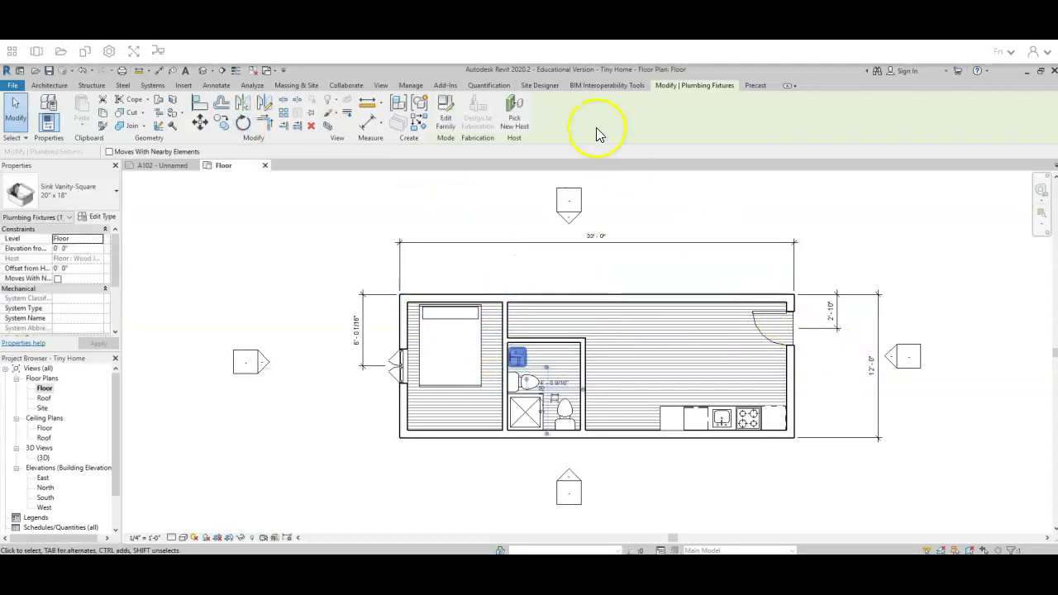
{"action": "left_click_drag", "start_coordinate": [532, 361], "coordinate": [530, 361]}
{"action": "left_click", "coordinate": [496, 221]}
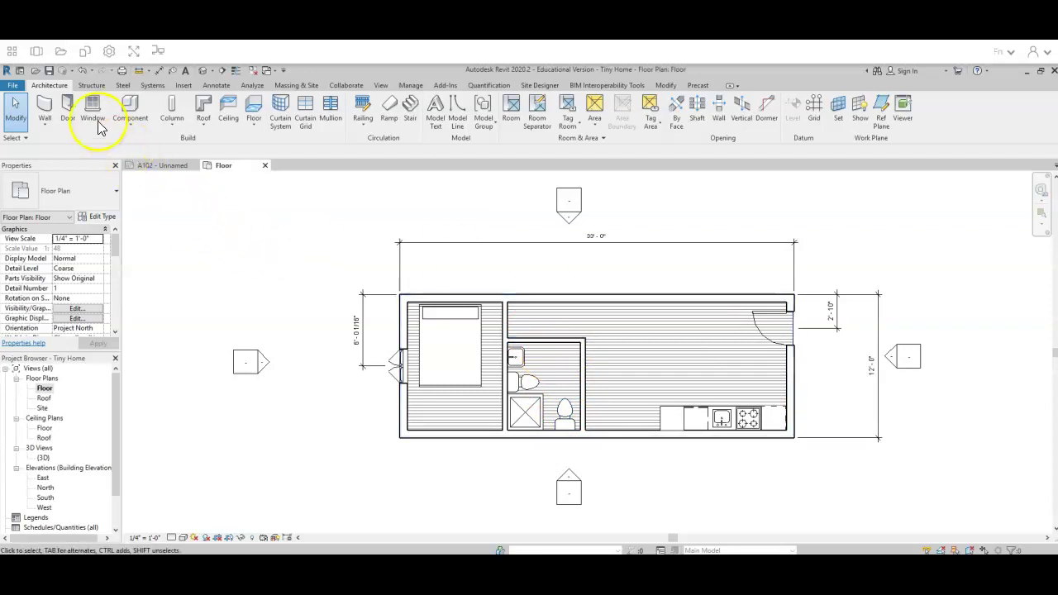
Place Single-Flush 32" x 84" doors in the bedroom partition near the north wall and in the bathroom's north partition
{"action": "left_click", "coordinate": [67, 109]}
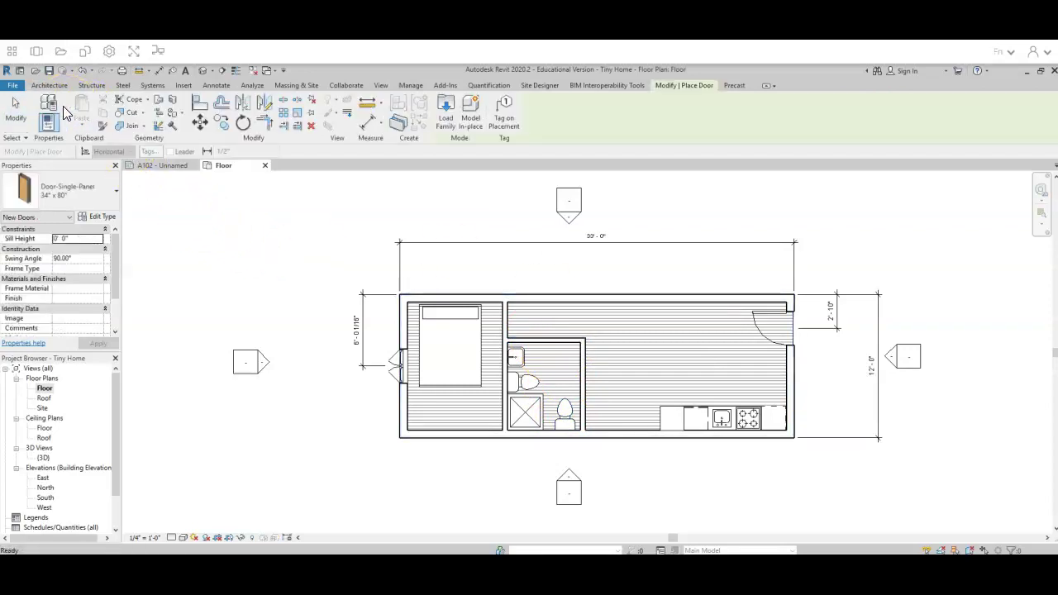
{"action": "left_click", "coordinate": [88, 196]}
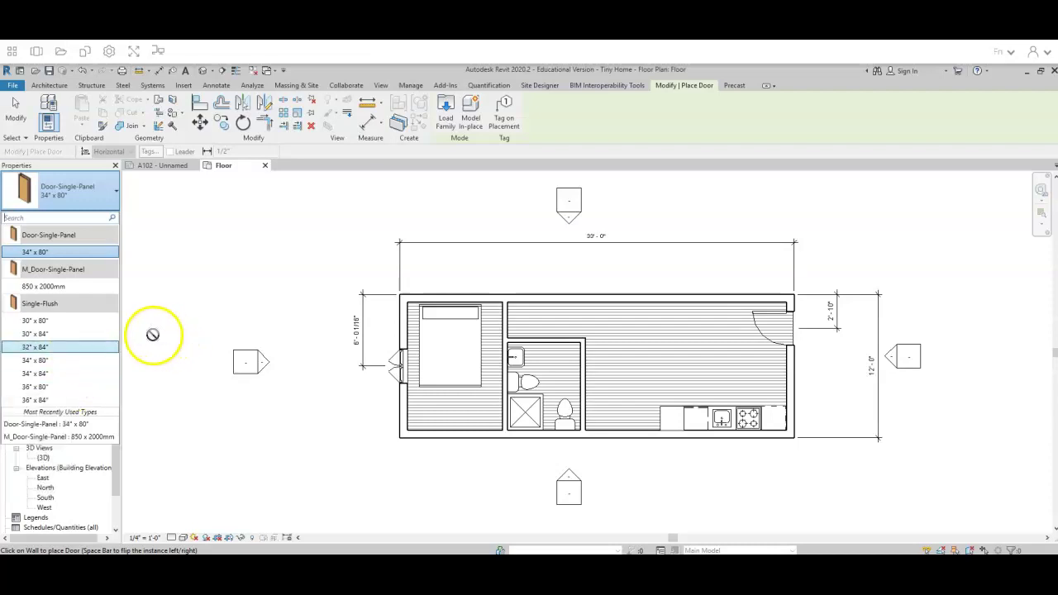
{"action": "left_click", "coordinate": [52, 348]}
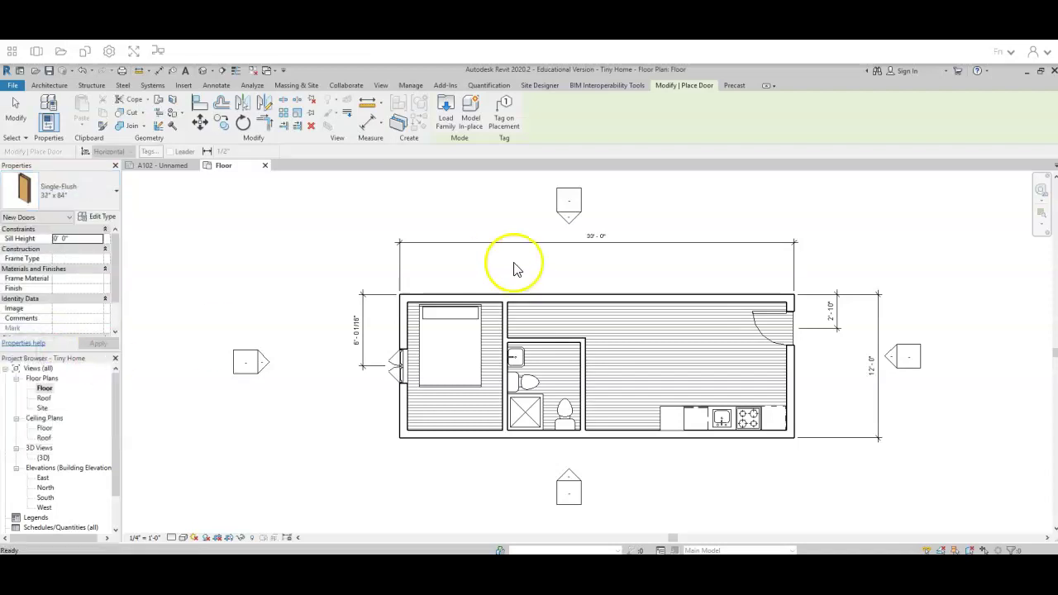
{"action": "left_click", "coordinate": [501, 322]}
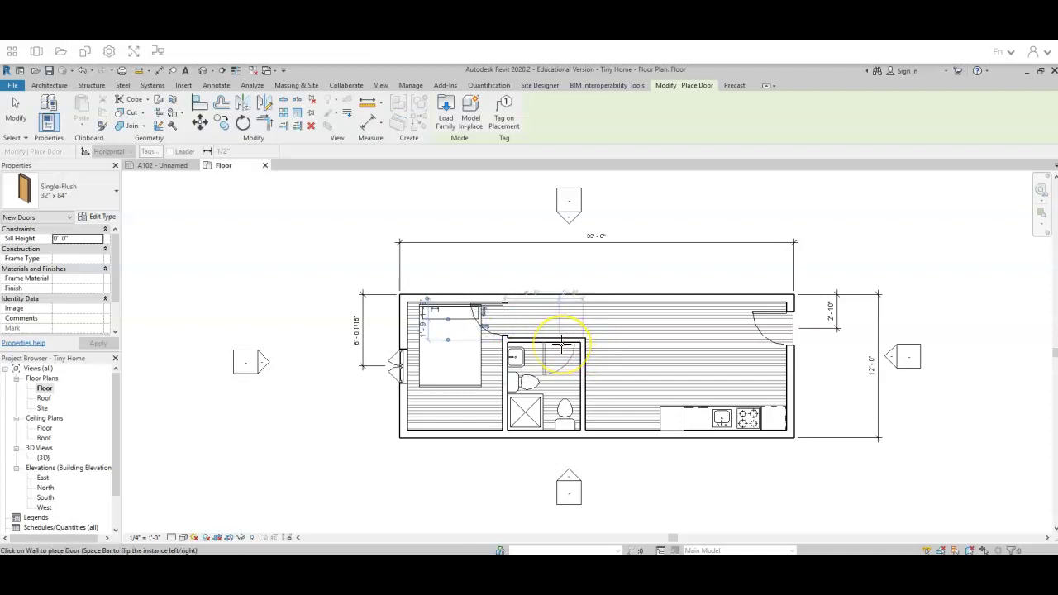
{"action": "left_click", "coordinate": [561, 345]}
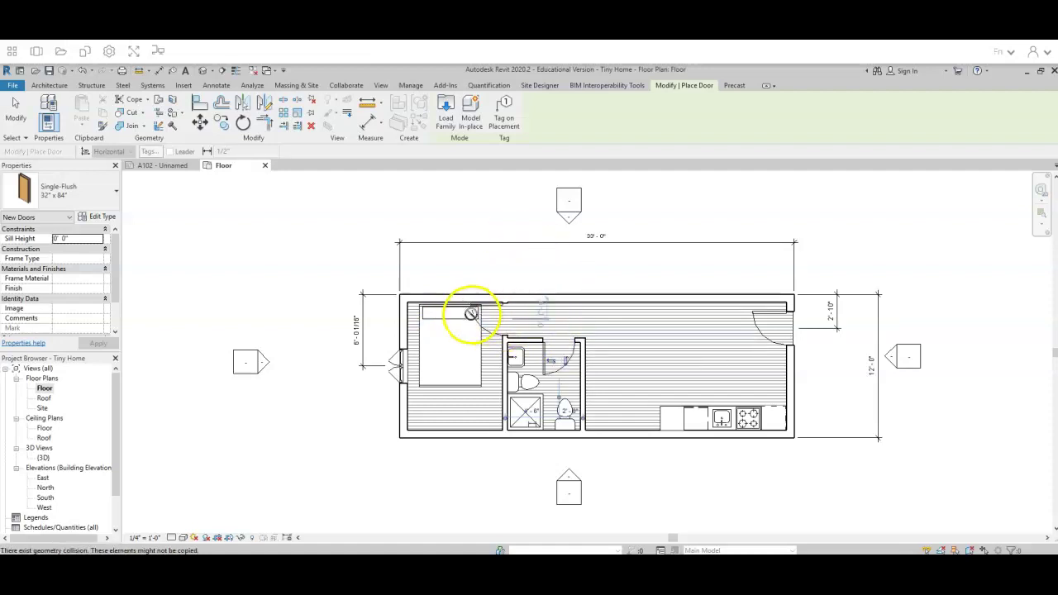
Finish placing doors and flip the bathroom door's hand so it hinges on the east side of its opening
{"action": "left_click", "coordinate": [546, 355]}
{"action": "key", "text": "Escape"}
{"action": "key", "text": "Escape"}
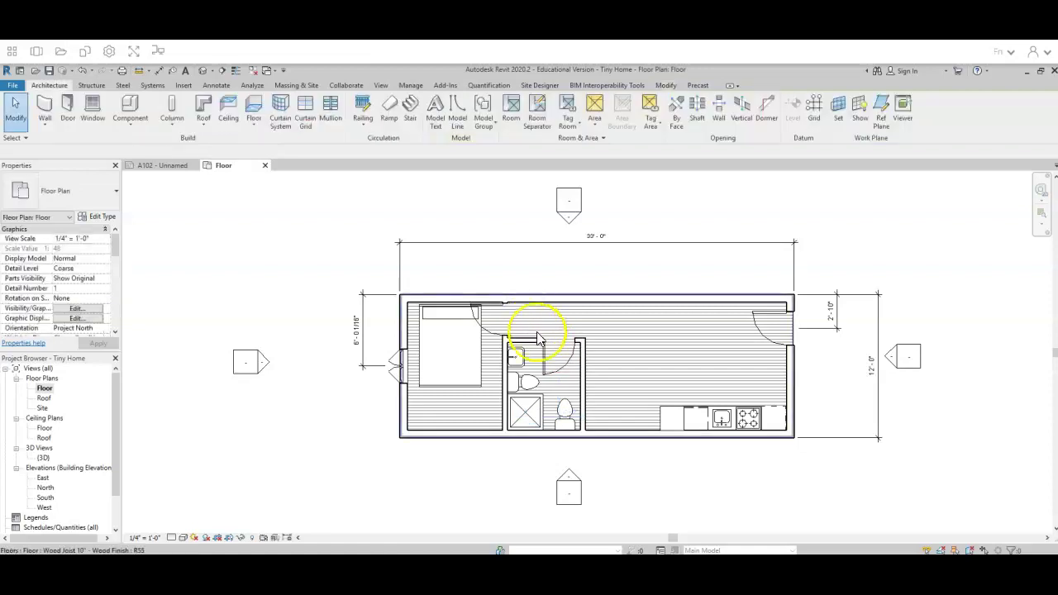
{"action": "left_click", "coordinate": [547, 364]}
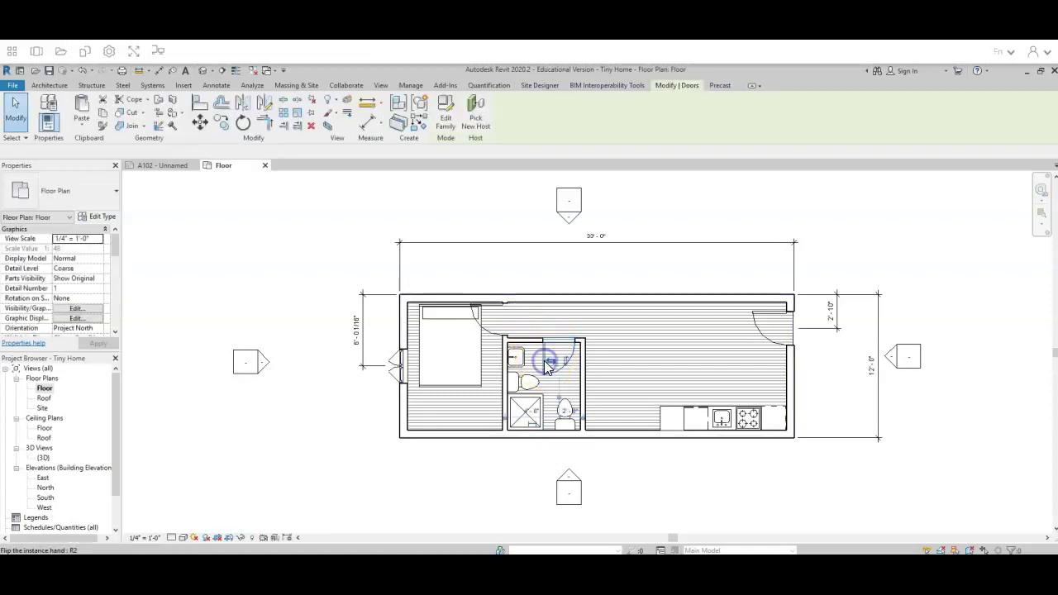
{"action": "left_click", "coordinate": [547, 364]}
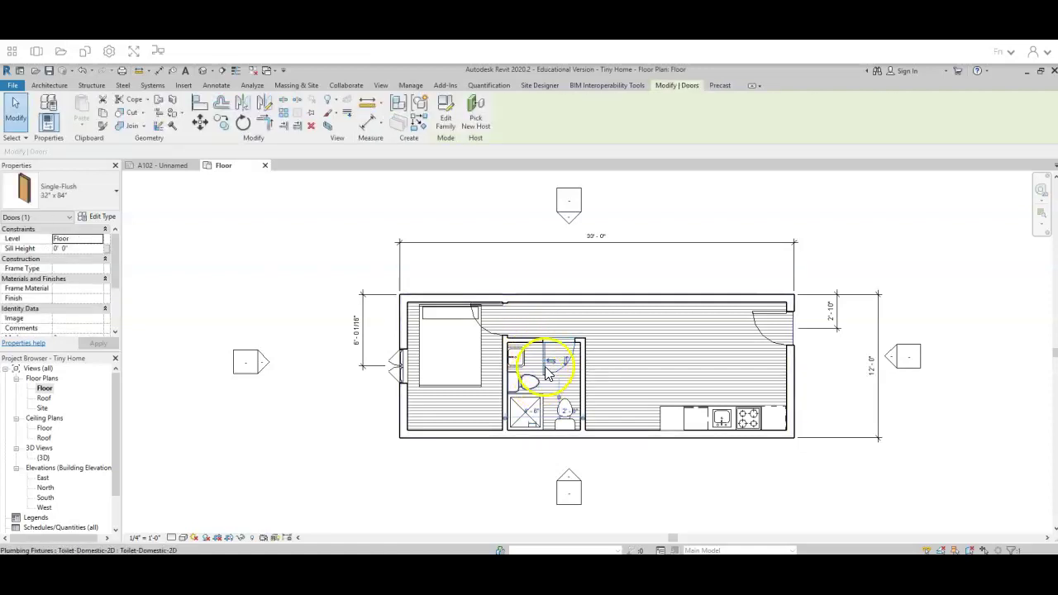
{"action": "left_click", "coordinate": [551, 366]}
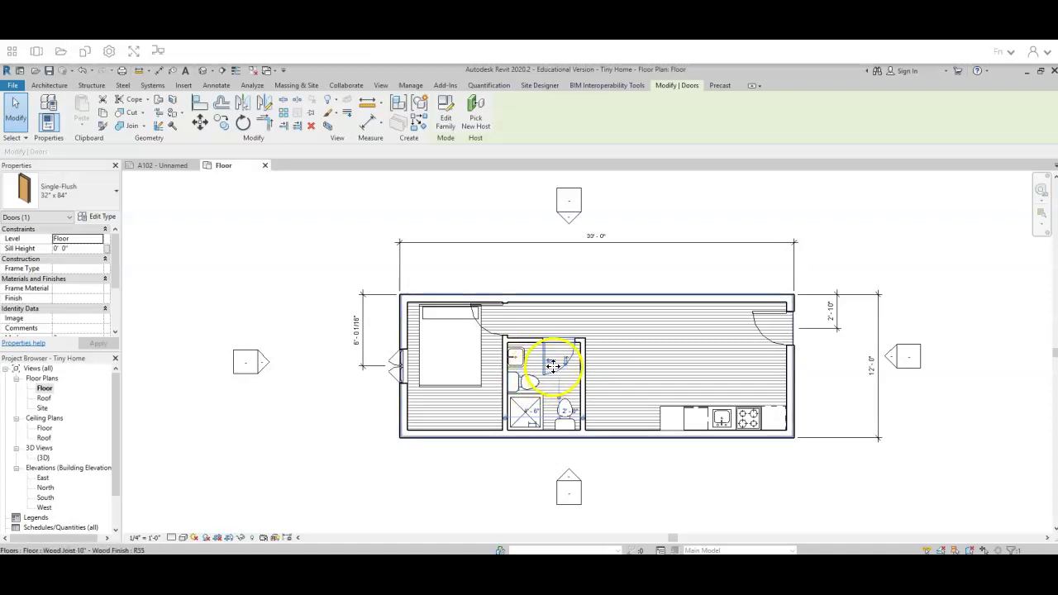
{"action": "left_click", "coordinate": [576, 368]}
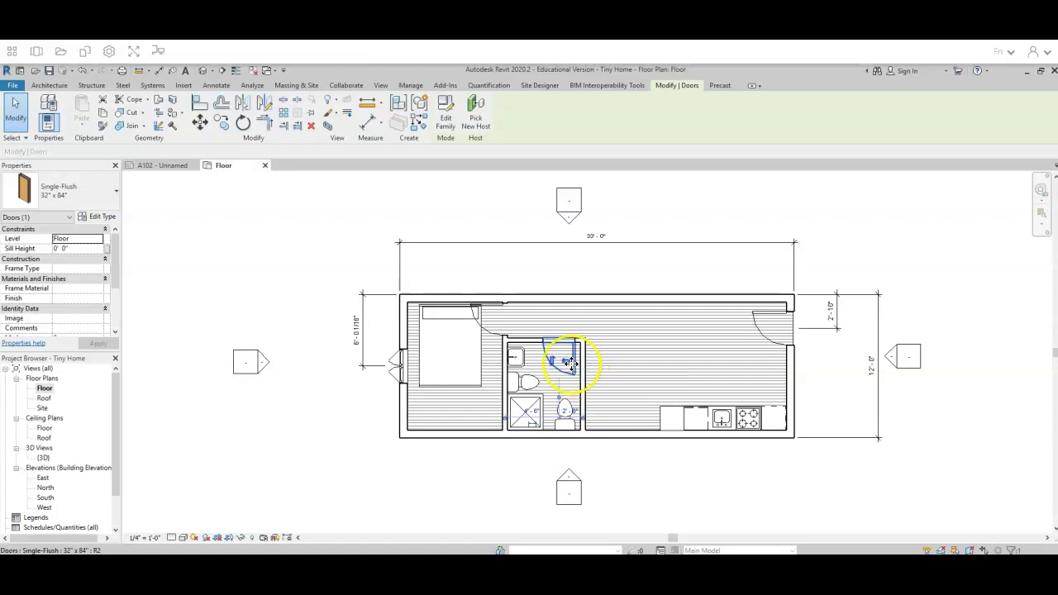
Delete the toilet beside the bedroom partition and shift the bathroom vanity sink slightly south along that partition
{"action": "left_click", "coordinate": [527, 385]}
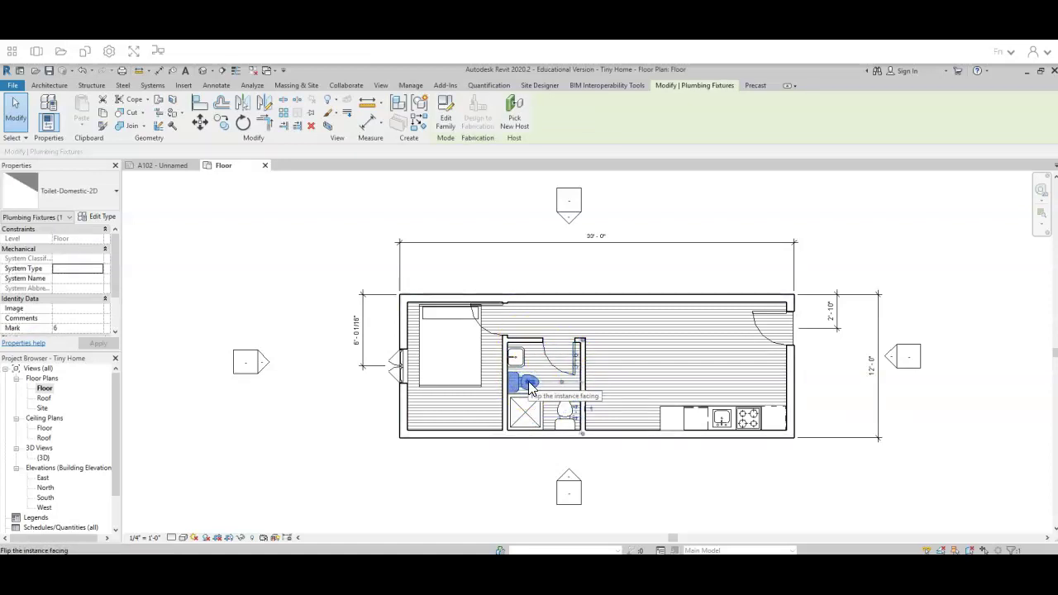
{"action": "key", "text": "Delete"}
{"action": "left_click", "coordinate": [517, 360]}
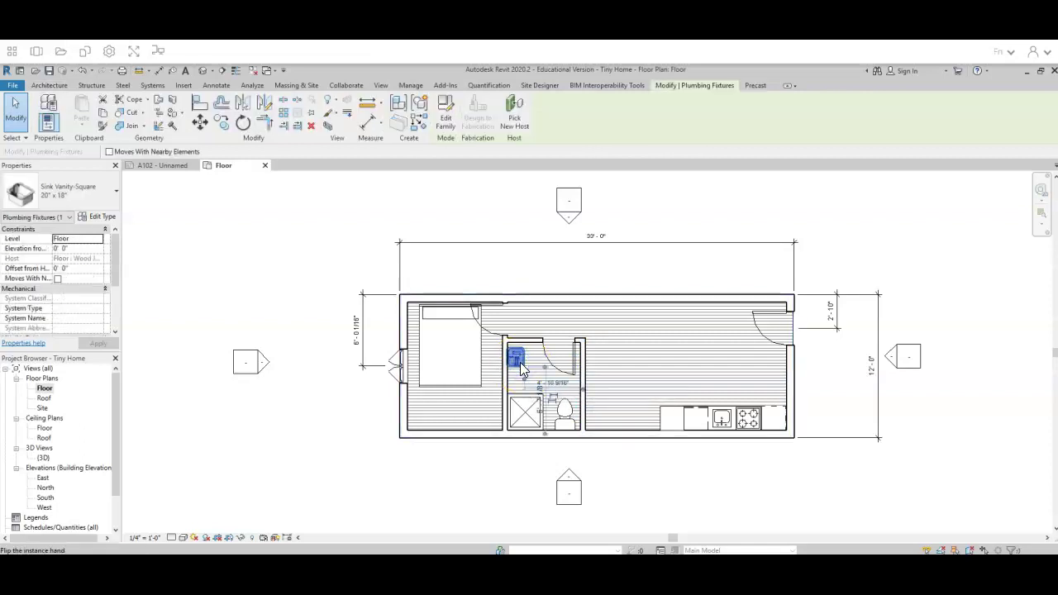
{"action": "left_click", "coordinate": [523, 347]}
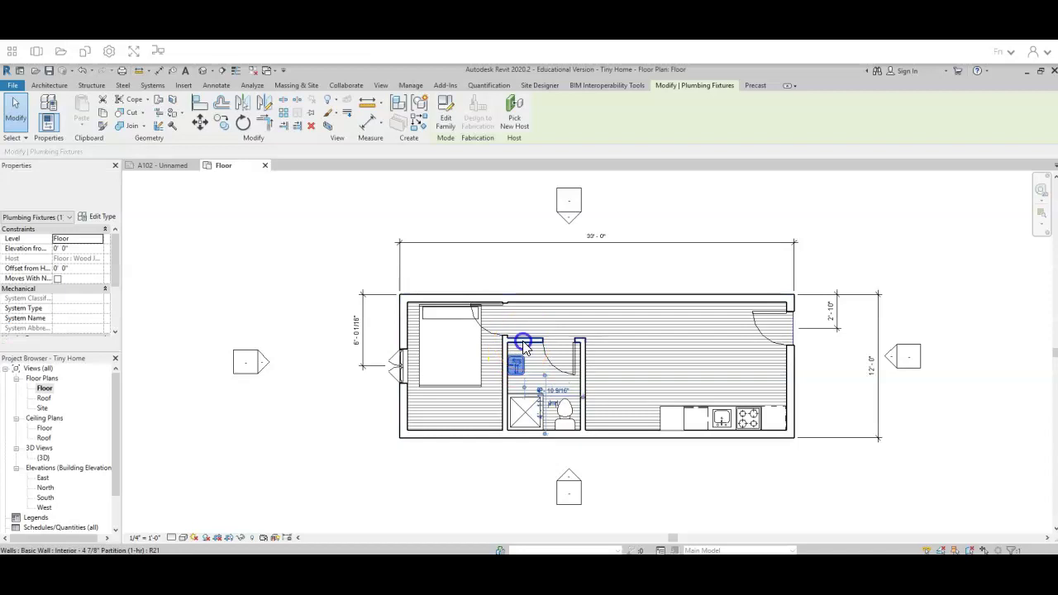
Nudge the bathroom's north partition slightly south toward the vanity sink to widen the hallway
{"action": "left_click", "coordinate": [523, 341]}
{"action": "key", "text": "Down"}
{"action": "key", "text": "Down"}
{"action": "key", "text": "Down"}
{"action": "key", "text": "Down"}
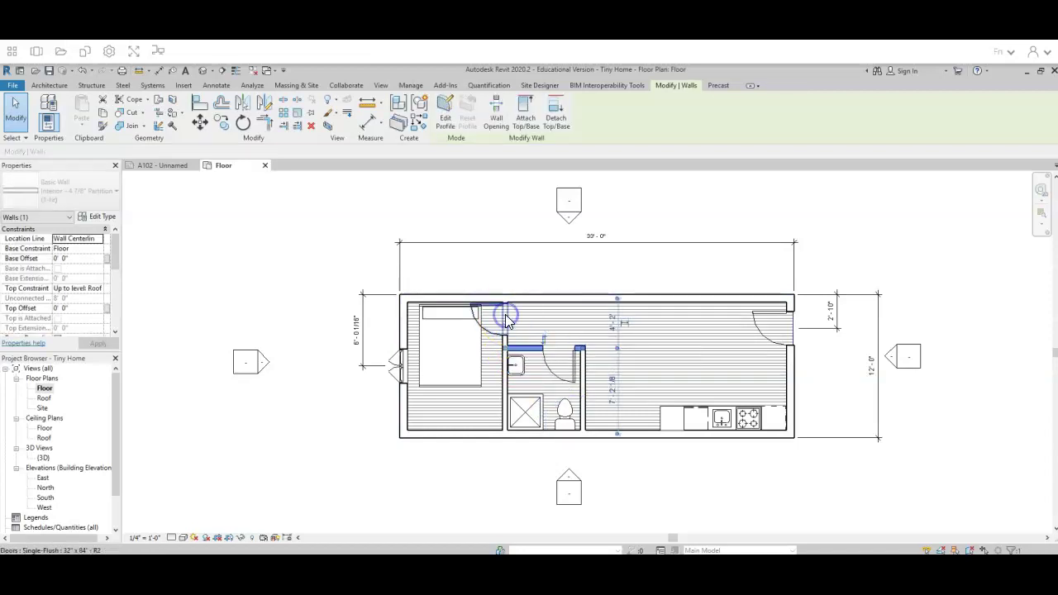
Shift the bedroom door slightly south along its partition, away from the north wall
{"action": "left_click", "coordinate": [506, 309]}
{"action": "left_click_drag", "start_coordinate": [507, 307], "coordinate": [470, 306]}
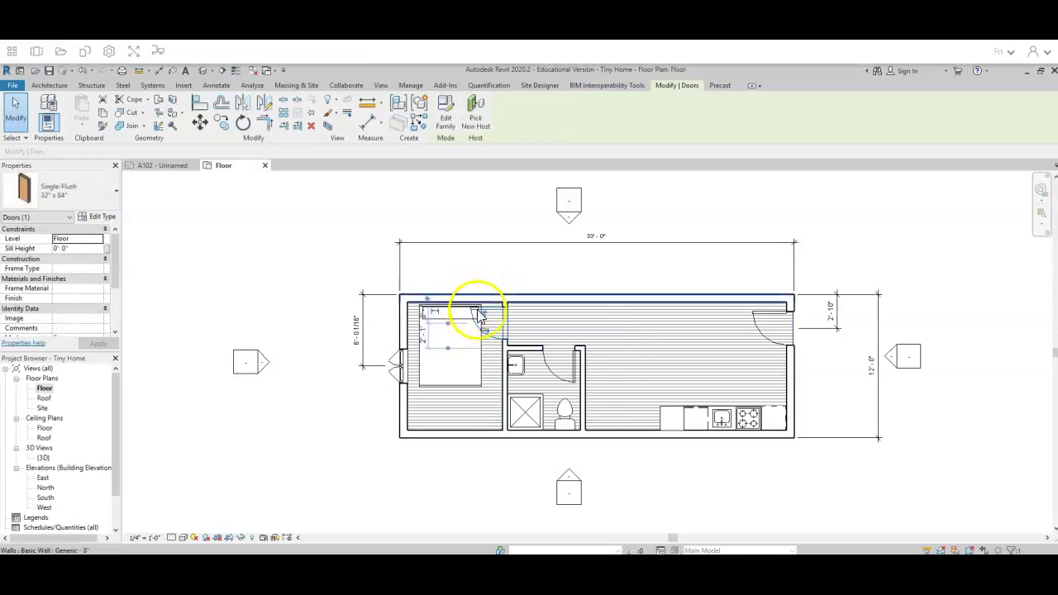
{"action": "left_click", "coordinate": [510, 272]}
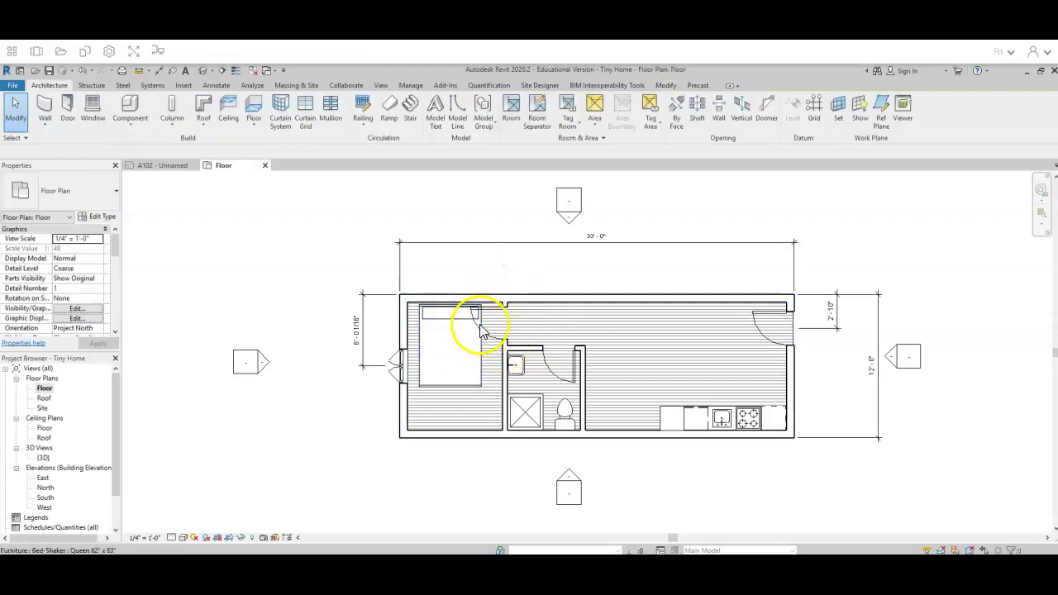
Rotate the queen bed 180 degrees and move it to the bedroom's south wall with its head against that wall
{"action": "left_click", "coordinate": [450, 330]}
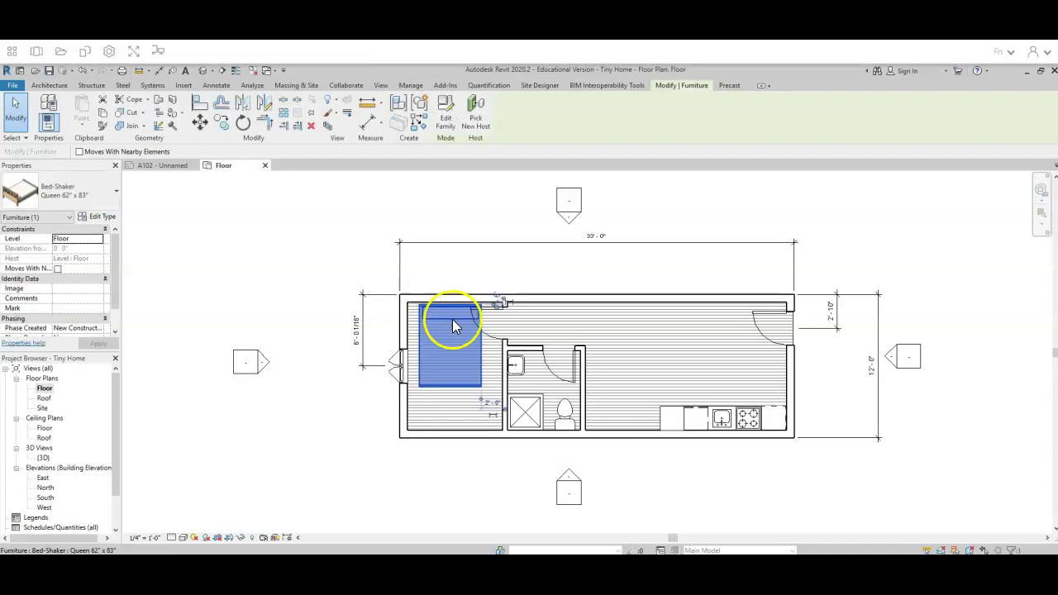
{"action": "left_click", "coordinate": [240, 125]}
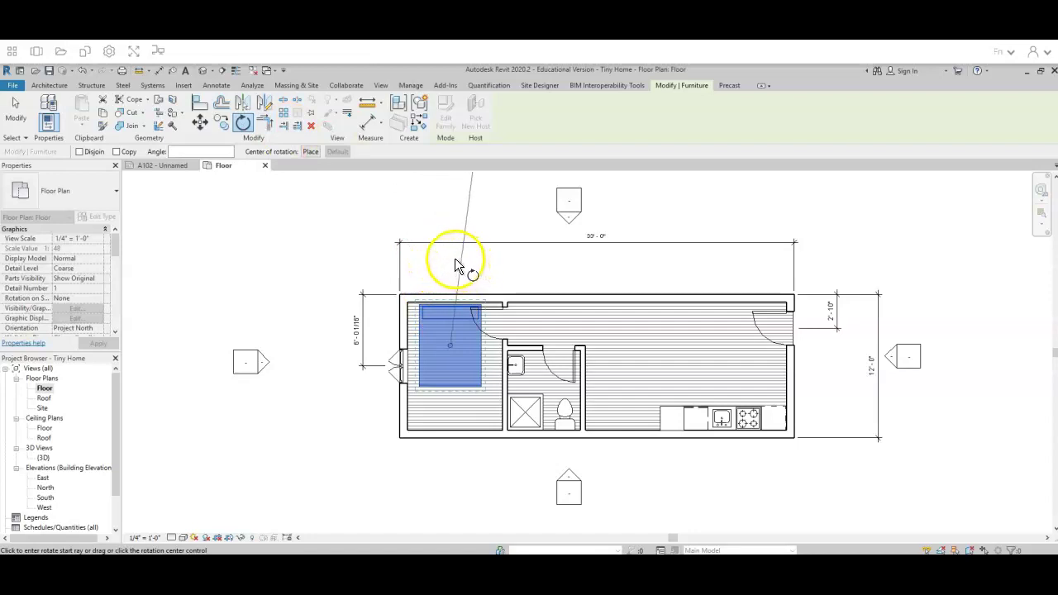
{"action": "left_click", "coordinate": [318, 346]}
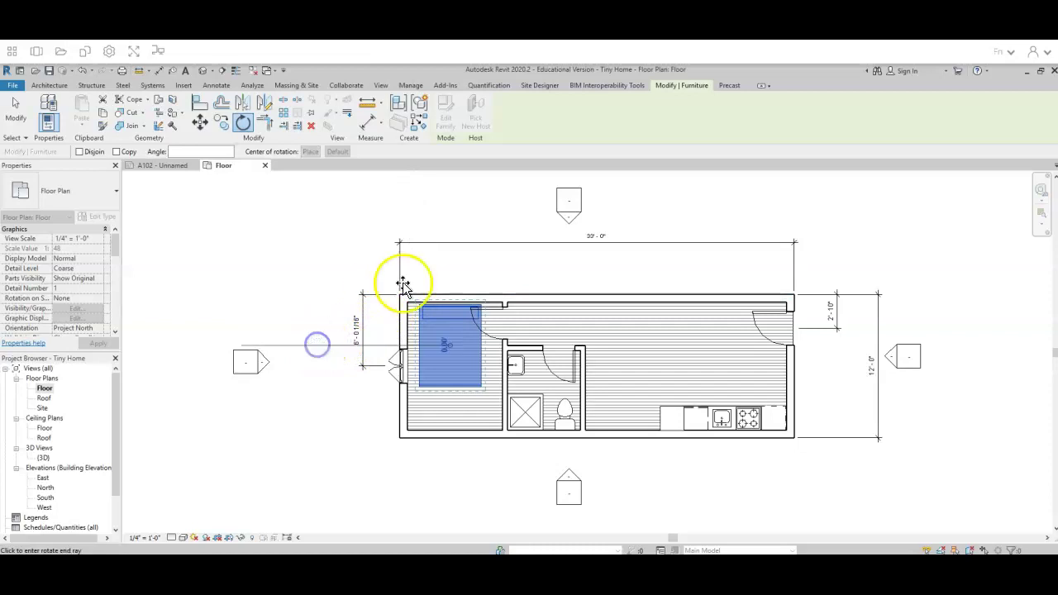
{"action": "left_click", "coordinate": [822, 357]}
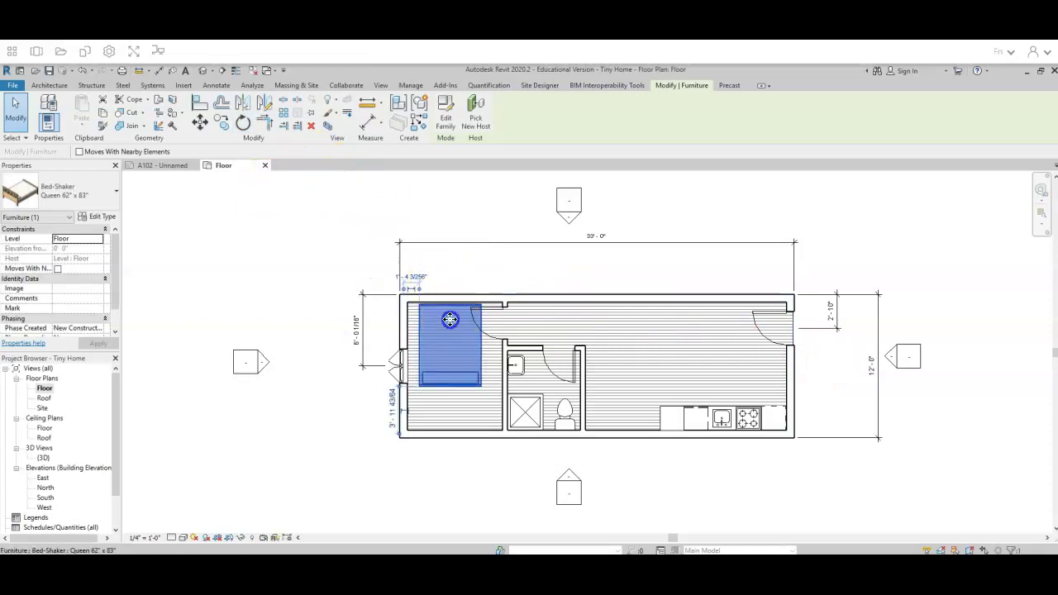
{"action": "left_click_drag", "start_coordinate": [449, 325], "coordinate": [454, 361]}
{"action": "left_click", "coordinate": [285, 301]}
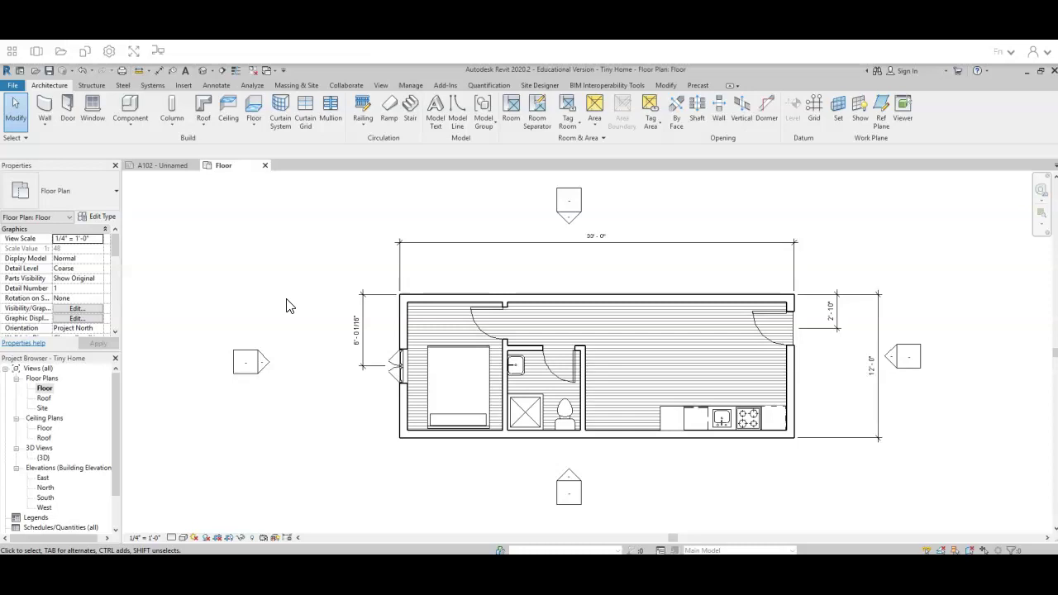
{"action": "left_click", "coordinate": [539, 334]}
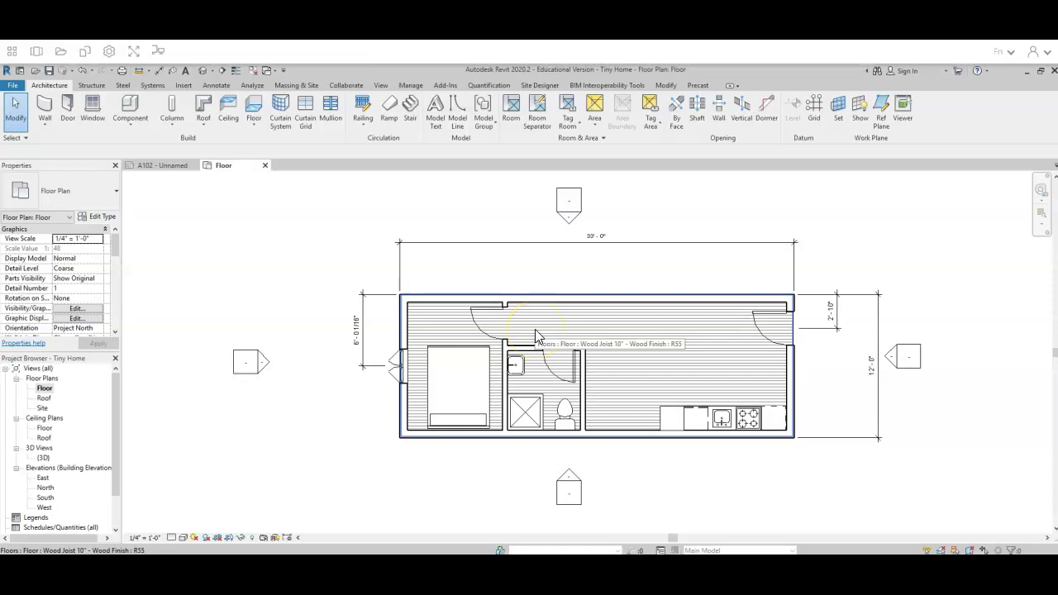
{"action": "left_click", "coordinate": [545, 270]}
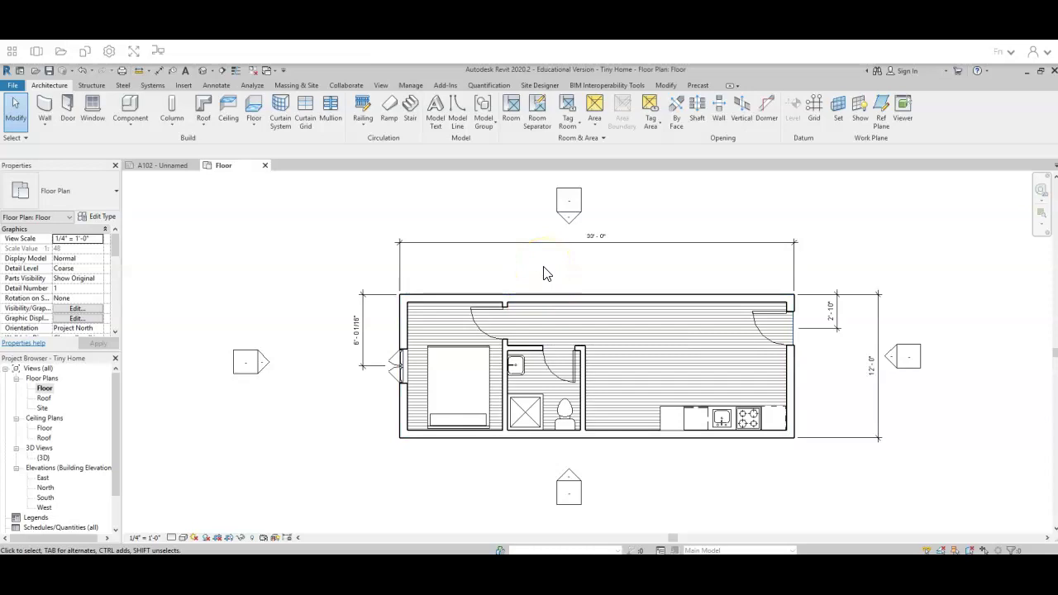
{"action": "left_click", "coordinate": [536, 264]}
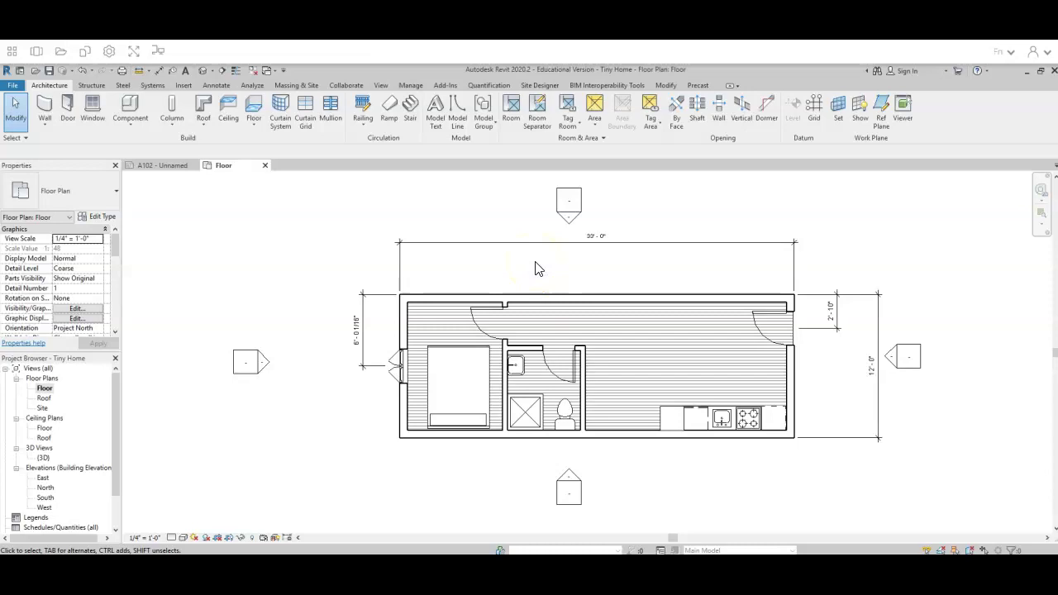